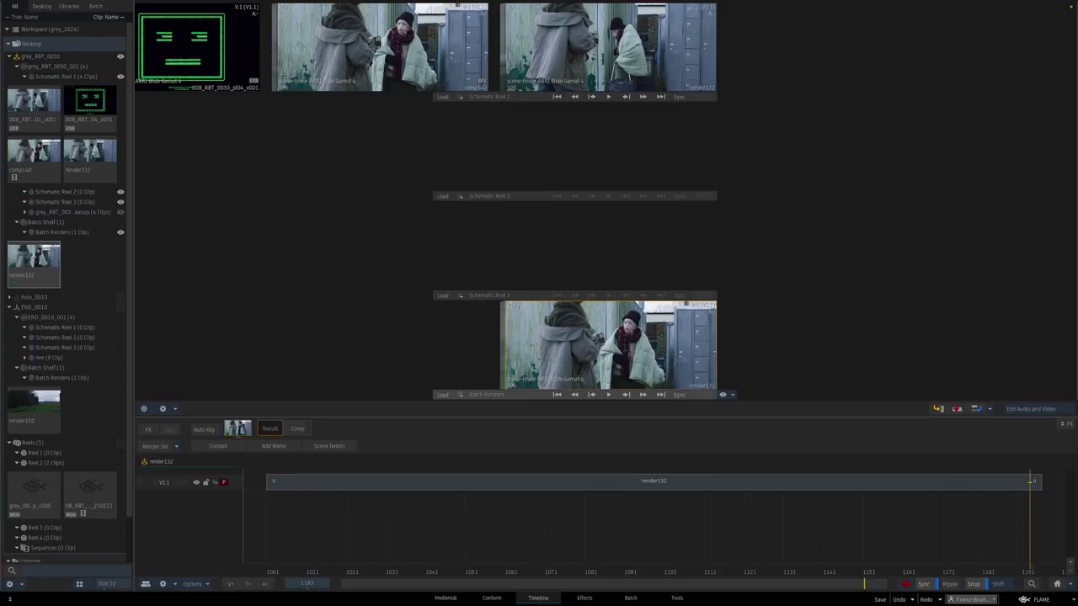
- Open the batch schematic and view the rgb source plate at the start of the reflection group
left_click(630, 598)
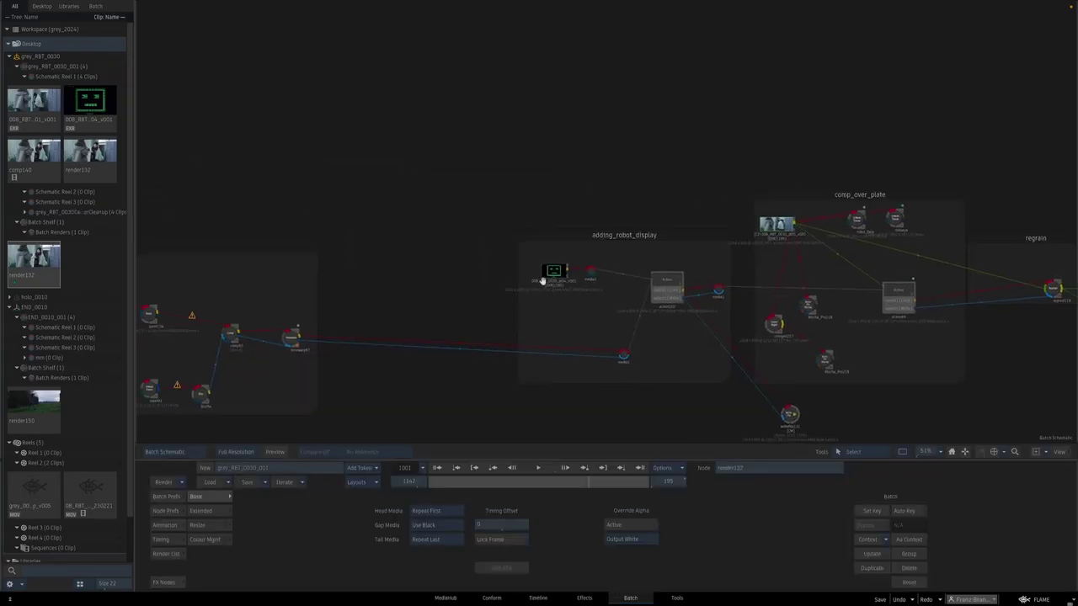
left_click_drag(543, 281, 856, 276)
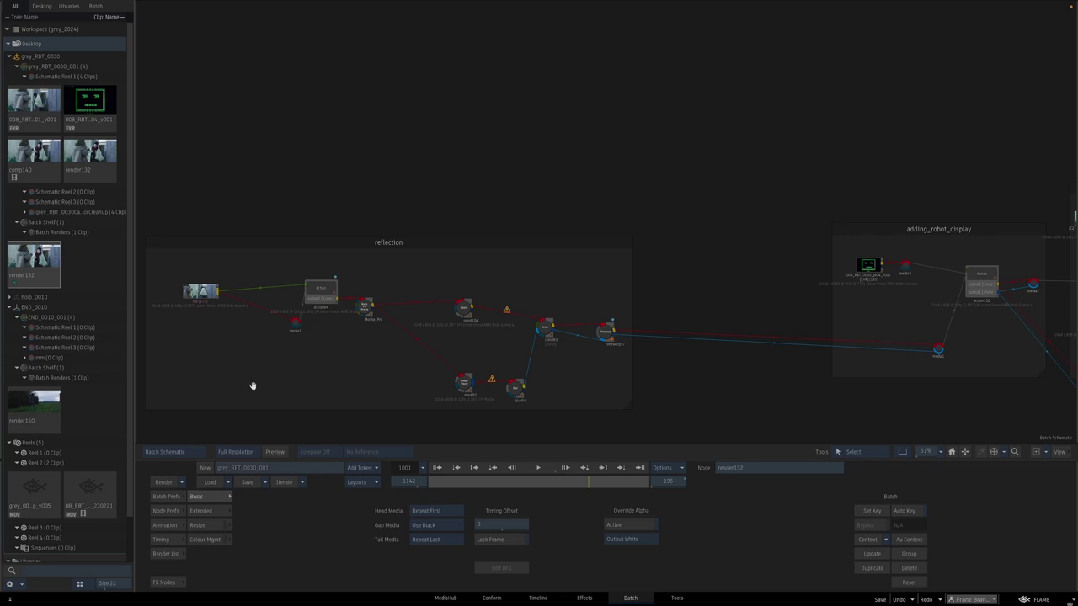
left_click_drag(284, 346, 572, 317)
left_click(480, 270)
key("F4")
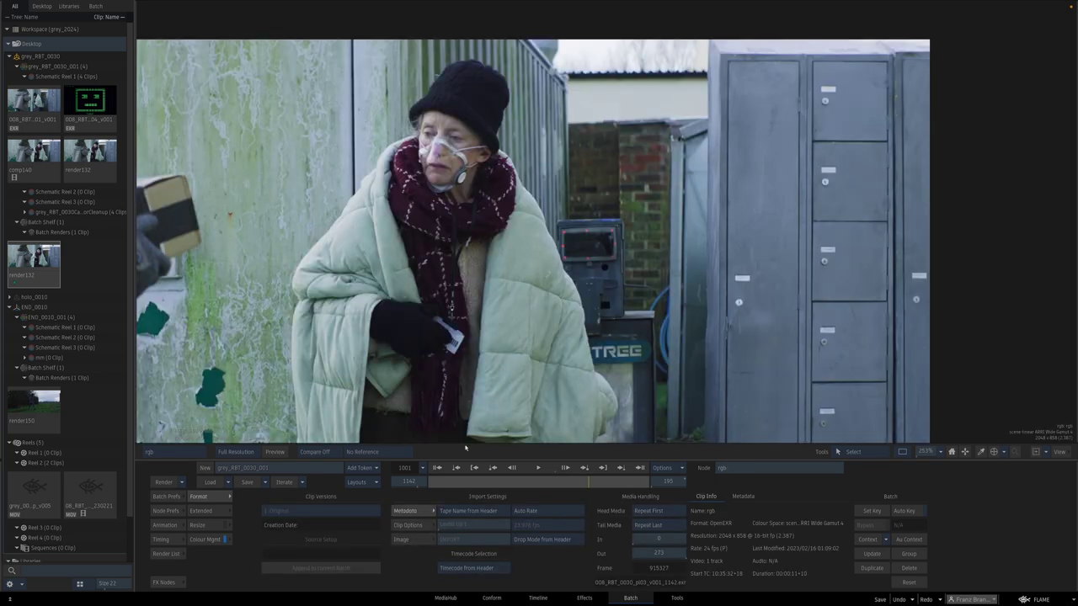
- Scrub back and forth through the rgb plate to examine the robot's screen as the actor moves past it
left_click_drag(486, 483, 423, 482)
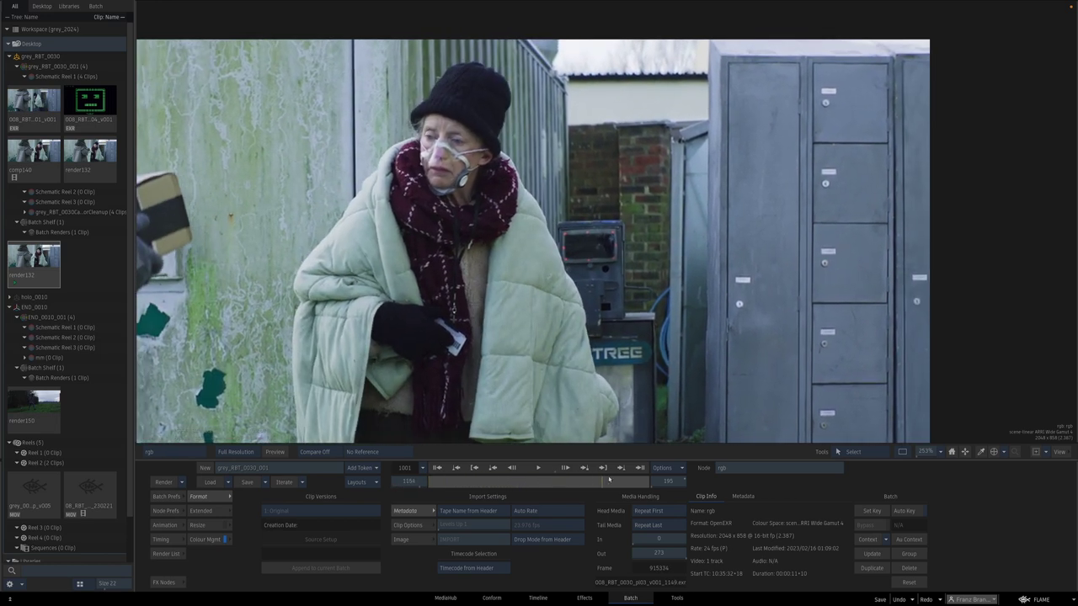
left_click(512, 467)
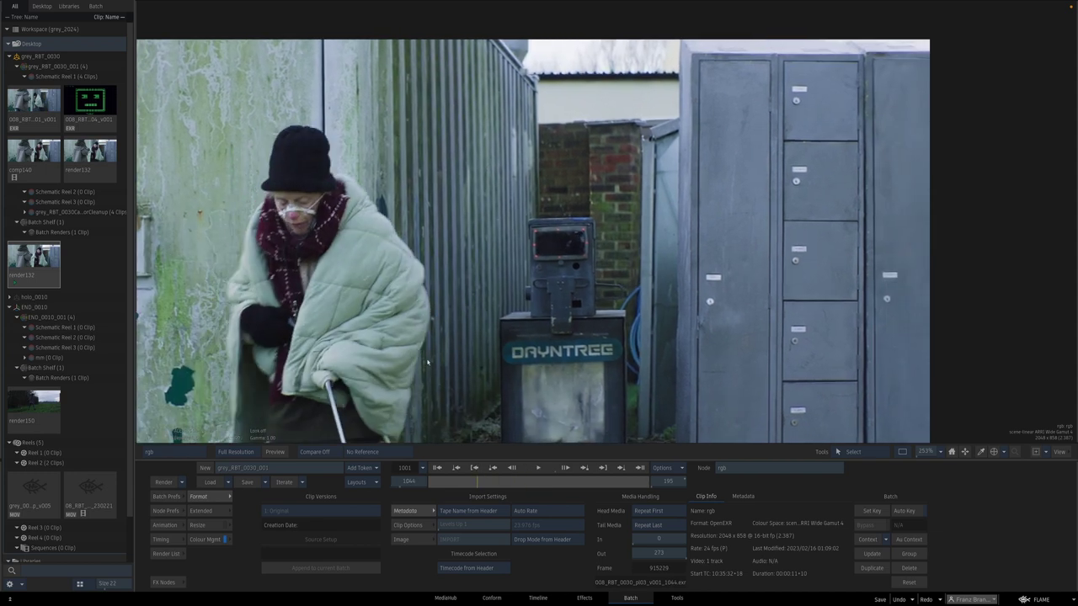
left_click_drag(469, 468, 536, 431)
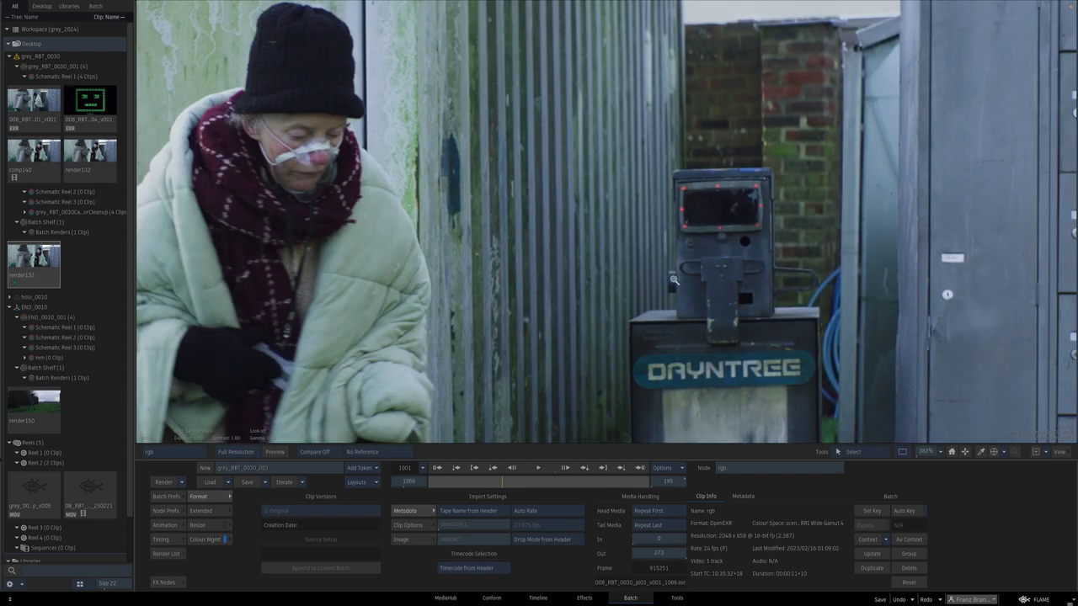
left_click_drag(673, 280, 581, 291, "ctrl")
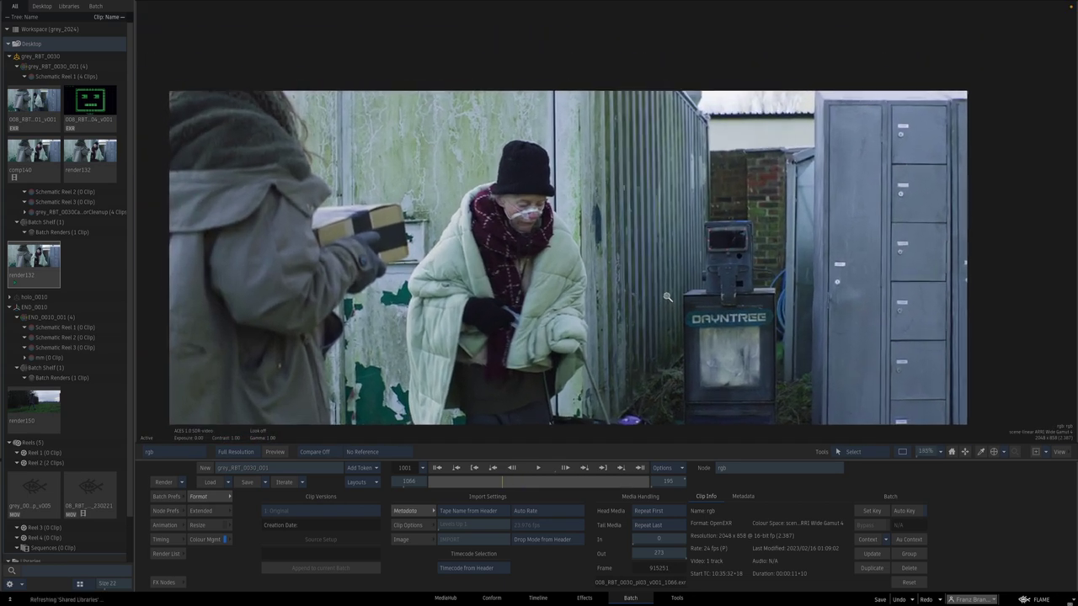
scroll(666, 297, "up", 1)
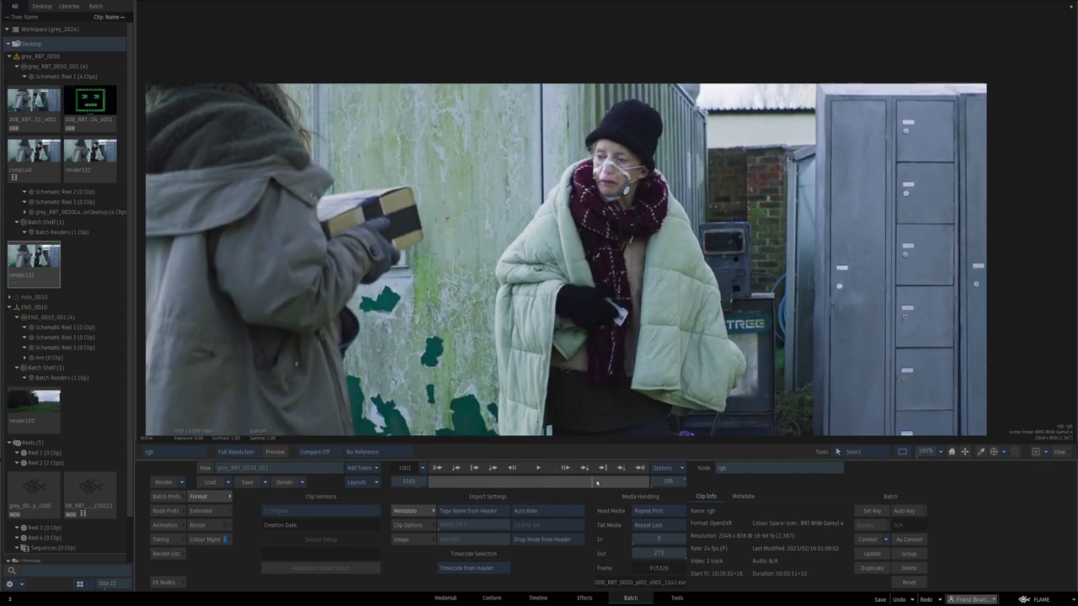
left_click_drag(597, 482, 639, 486)
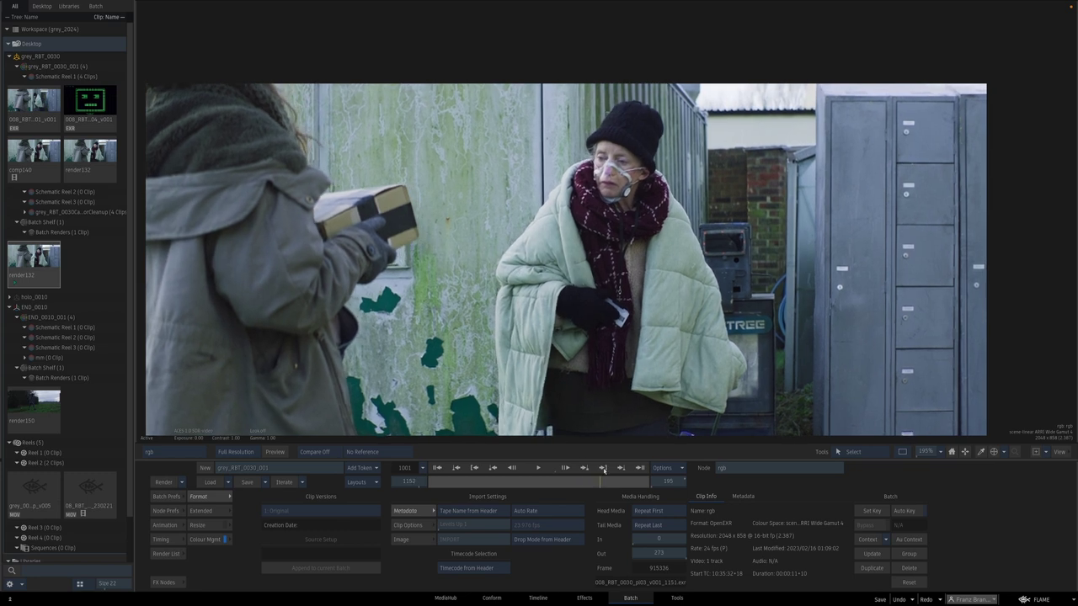
left_click_drag(629, 480, 563, 478)
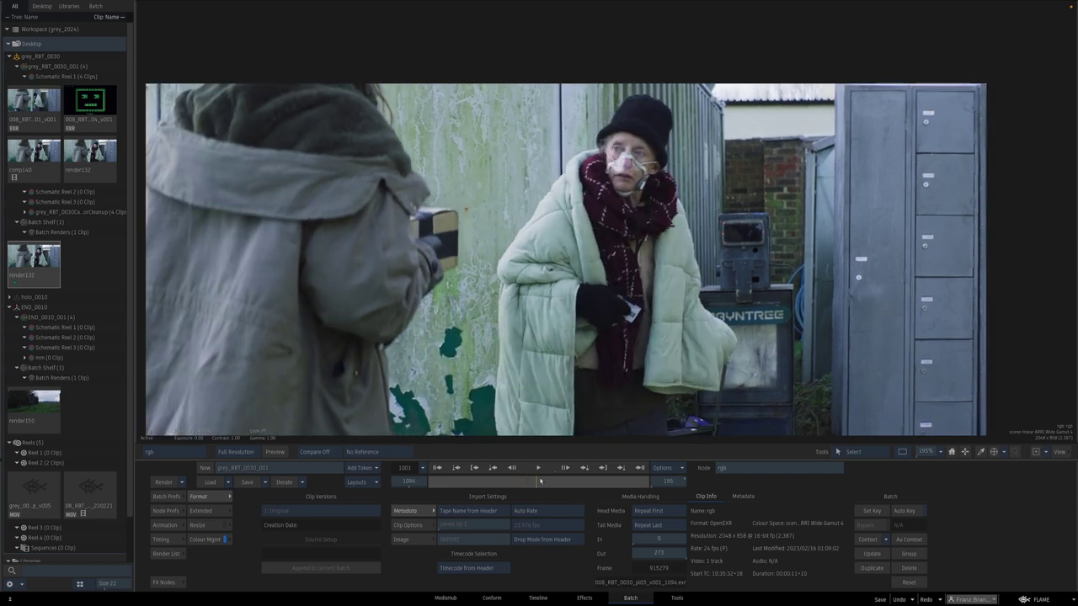
left_click_drag(571, 486, 583, 488)
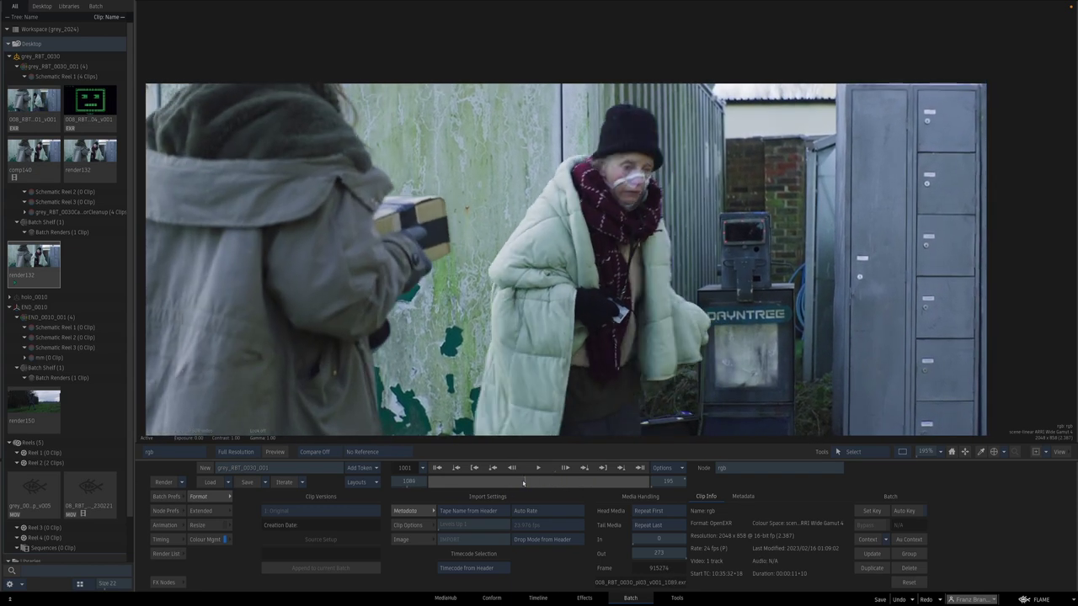
left_click_drag(523, 483, 448, 479)
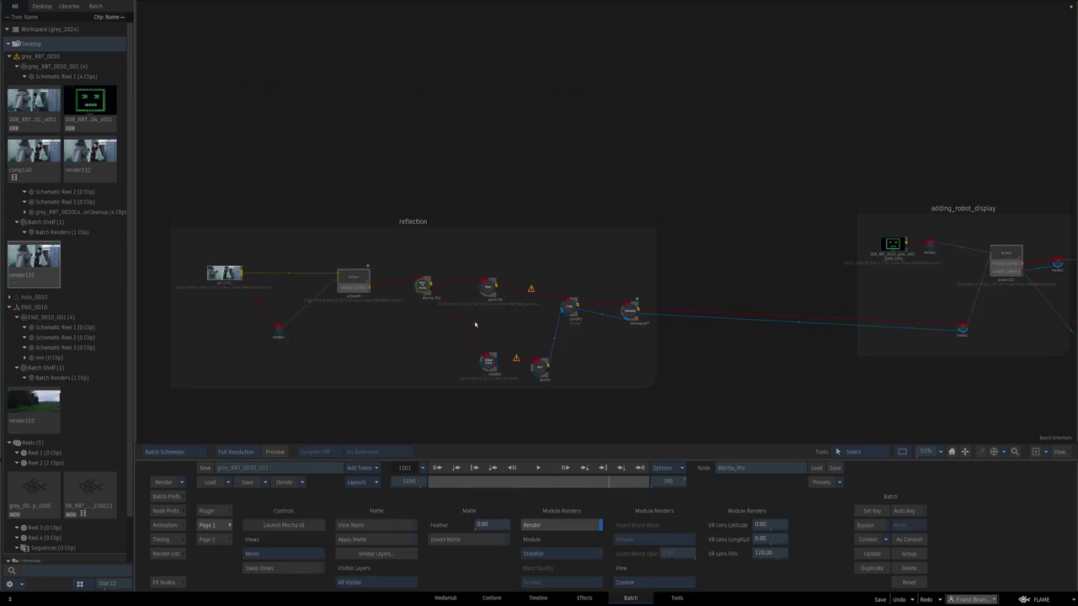
- View the Mocha_Pro result and scrub through its isolated robot head
key("F1")
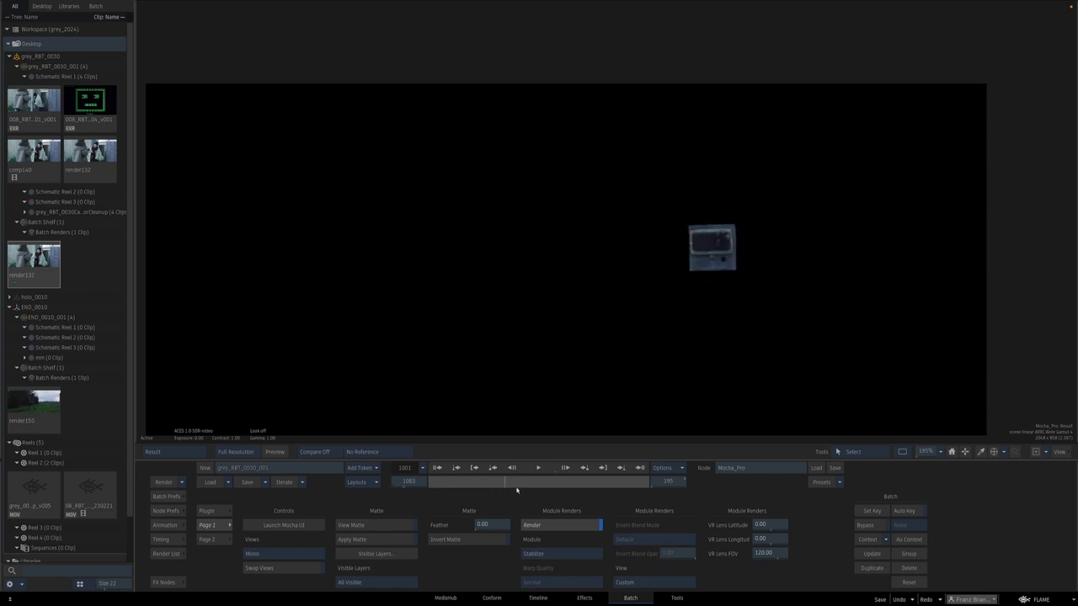
mouse_move(546, 484)
left_mouse_down()
mouse_move(442, 486)
mouse_move(613, 501)
mouse_move(502, 484)
mouse_move(530, 487)
left_mouse_up()
key("F4")
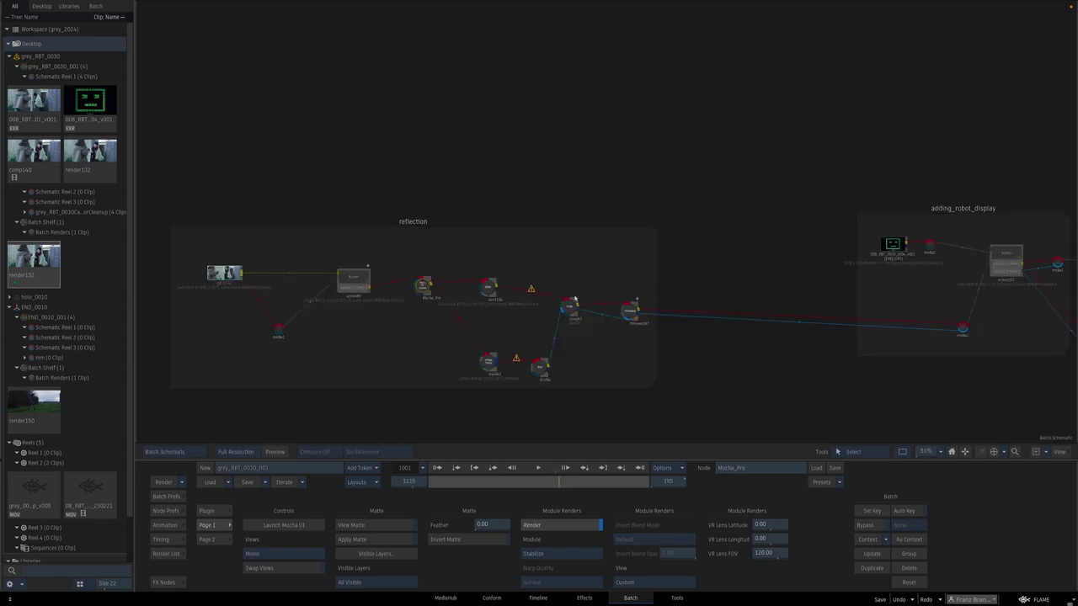
- Inspect the node tree of the reflection group's Action node and scrub through the shot's frames
double_click(371, 285)
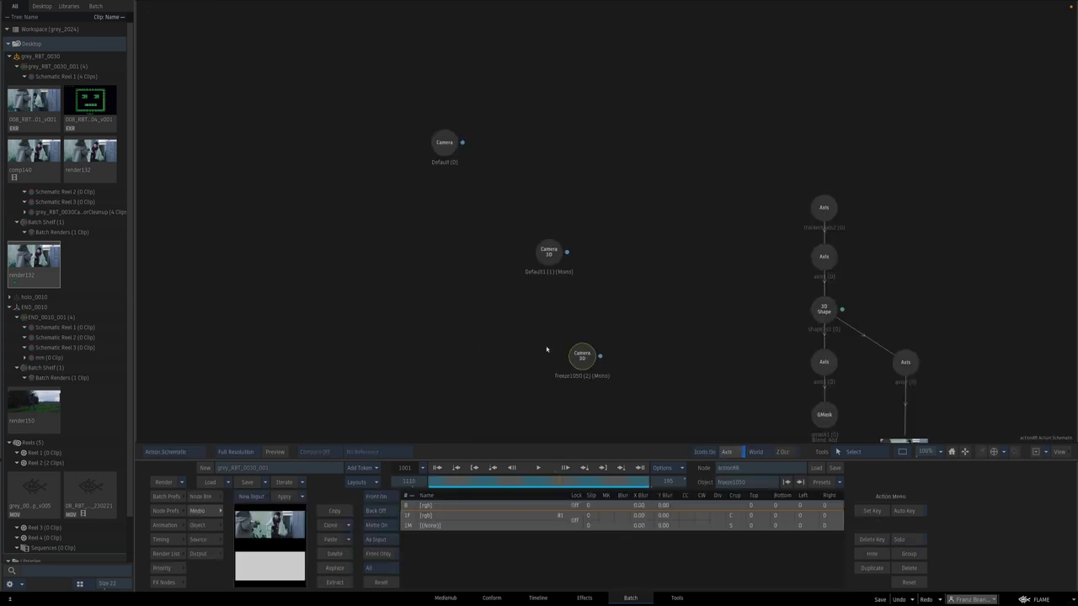
middle_click_drag(508, 366, 408, 264)
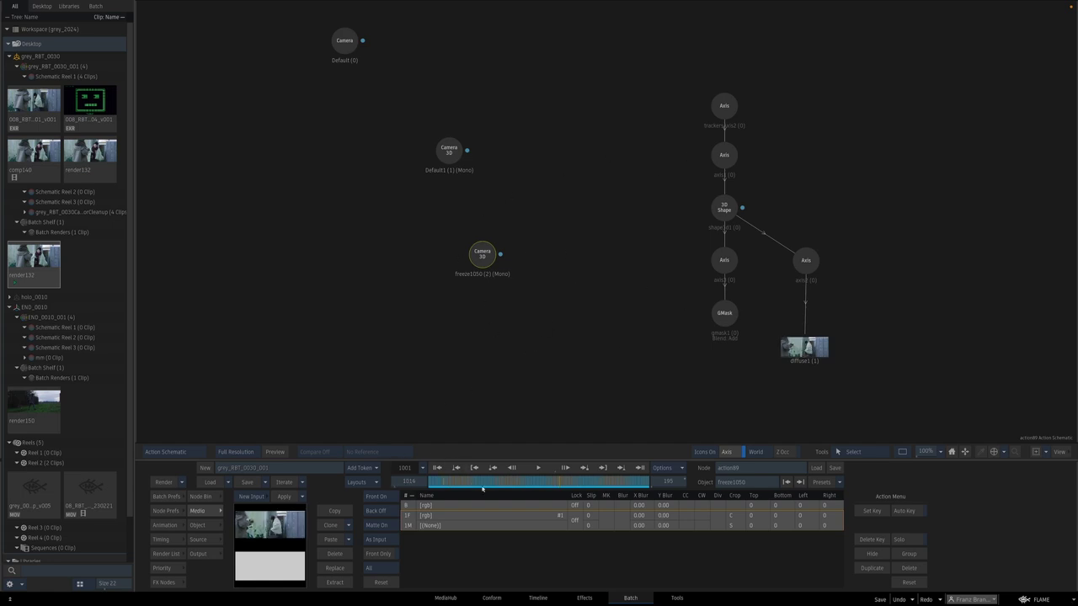
key("F1")
left_click_drag(483, 490, 633, 482)
key("F4")
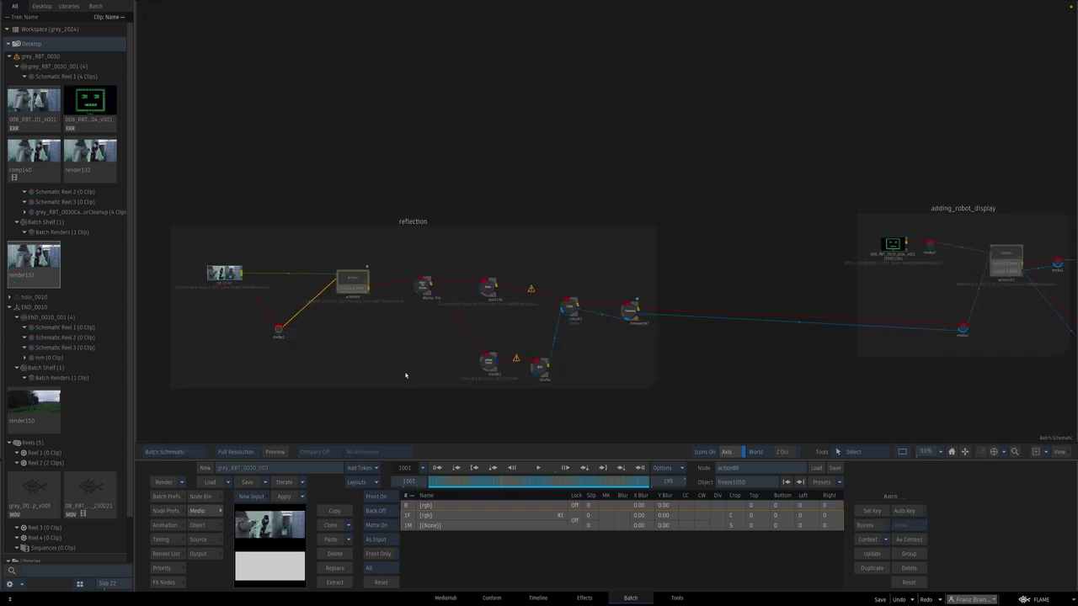
- Tidy the camera and diffuse1 nodes inside the reflection group's Action and show diffuse1's texture projection settings
double_click(351, 286)
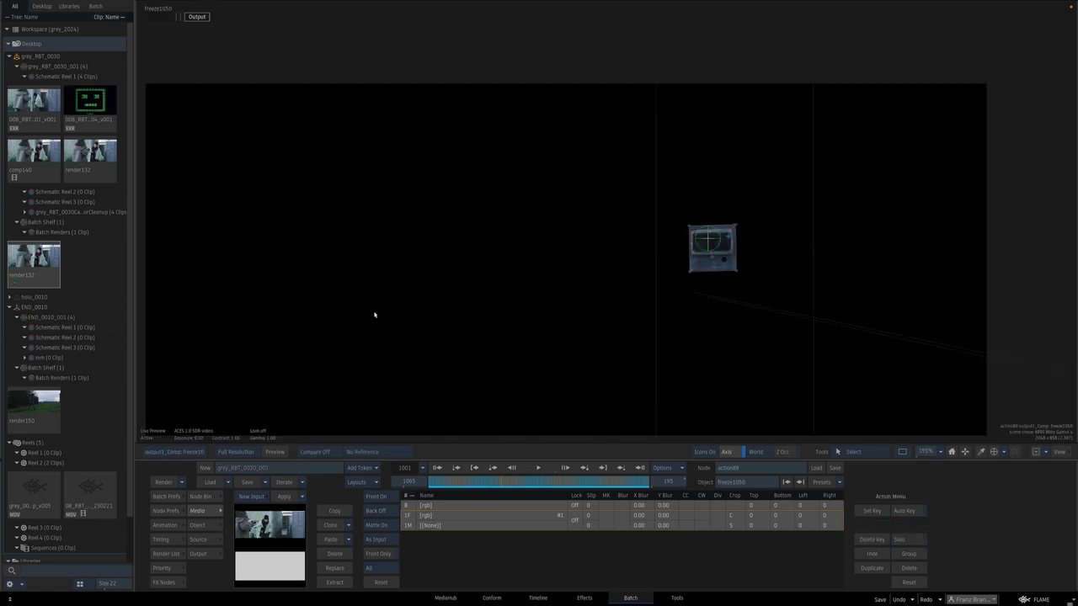
key("F4")
left_click(806, 353)
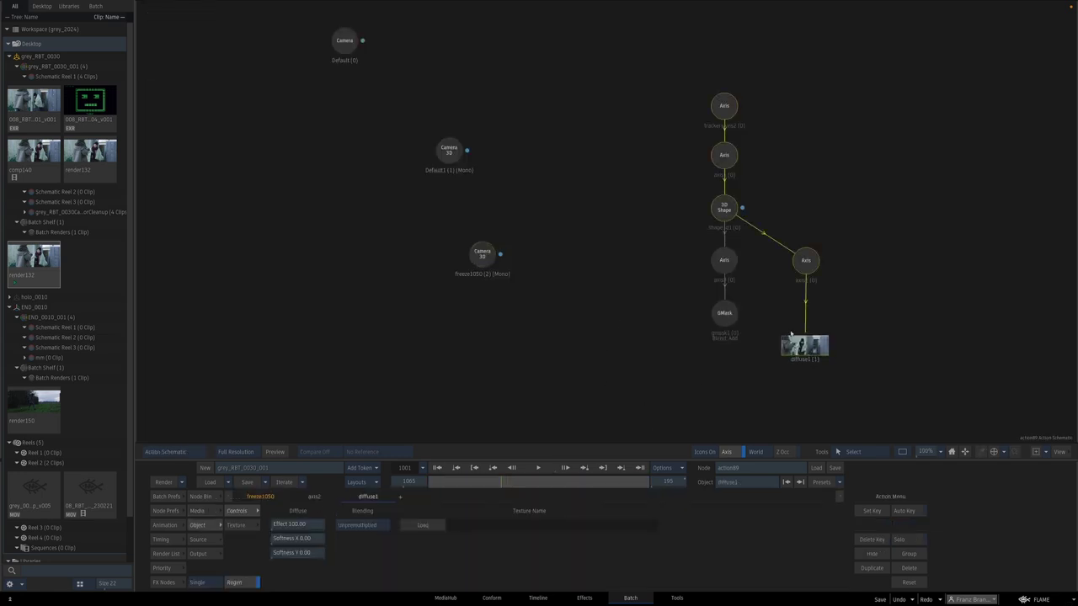
left_click_drag(791, 335, 793, 317)
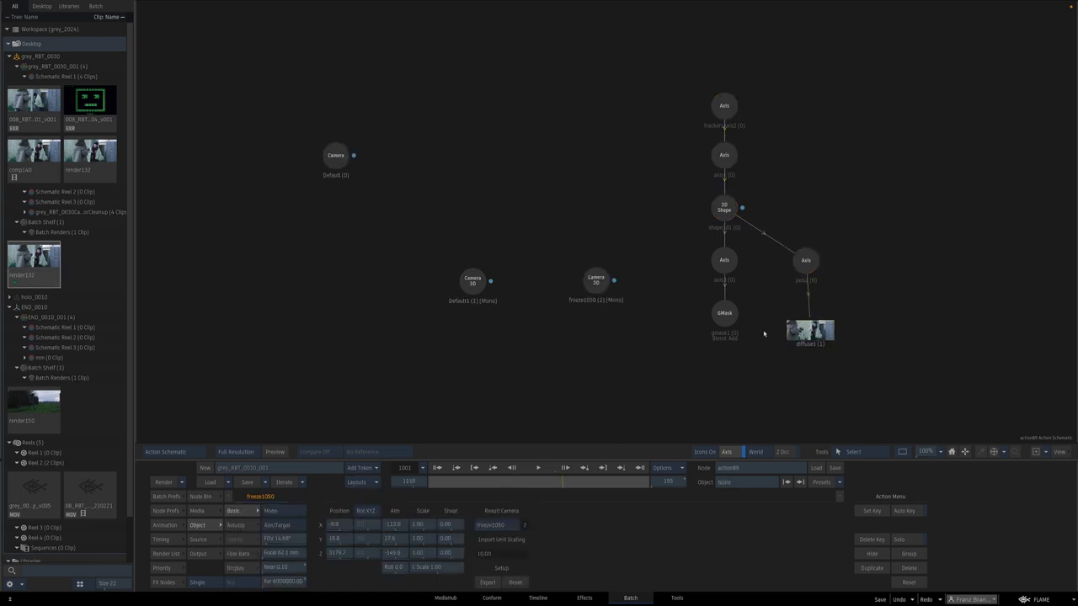
left_click(792, 337)
left_click_drag(791, 337, 798, 364)
left_click(797, 363)
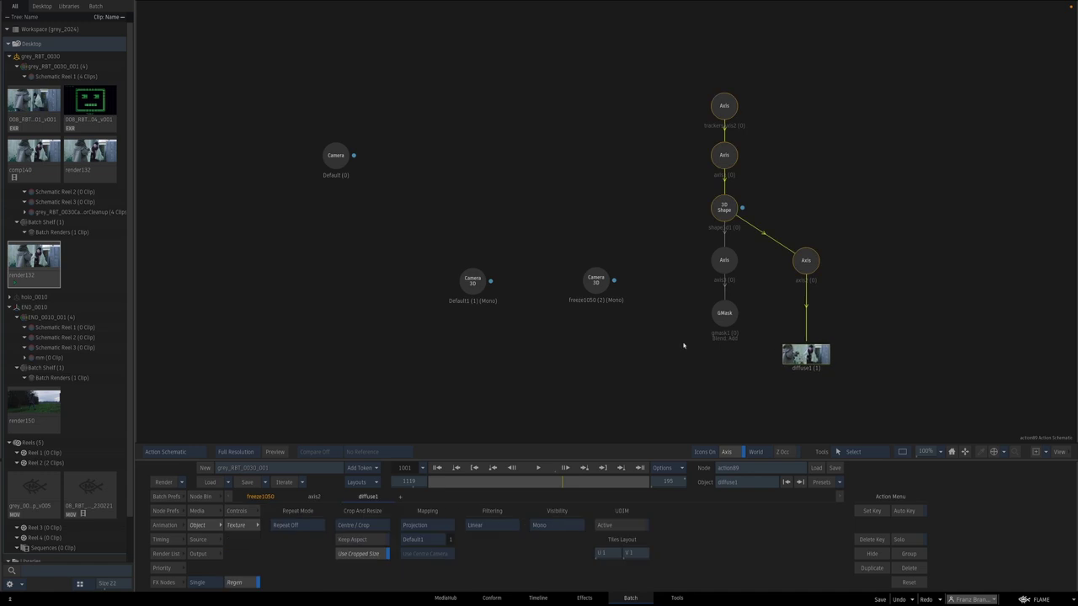
- Inspect the freeze1050 and Default1 cameras and scrub through the Action output seen from freeze1050
left_click(596, 282)
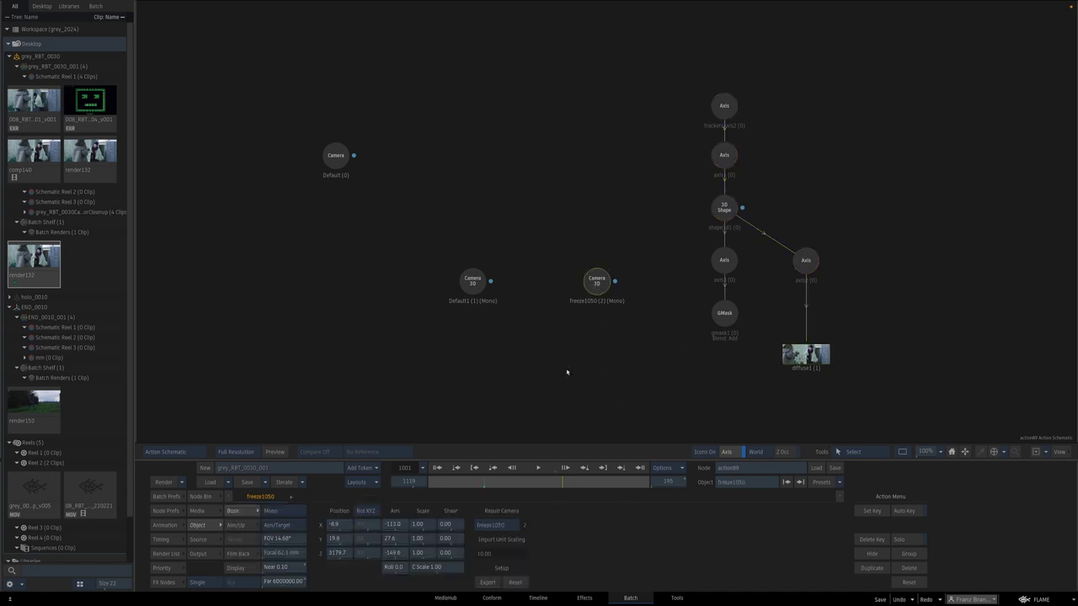
left_click(484, 483)
left_click(474, 286)
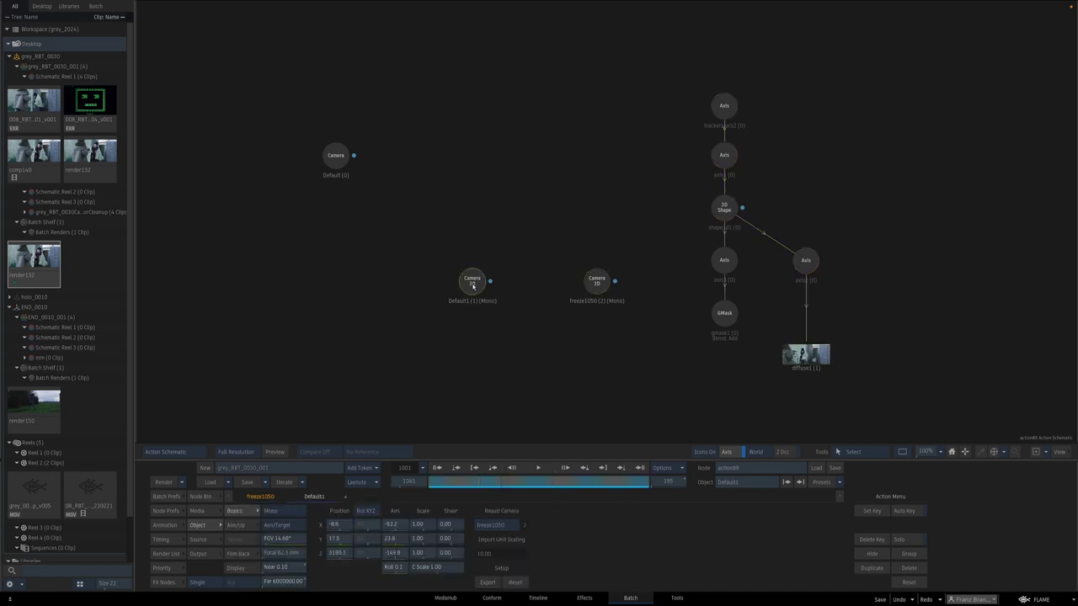
key("F4")
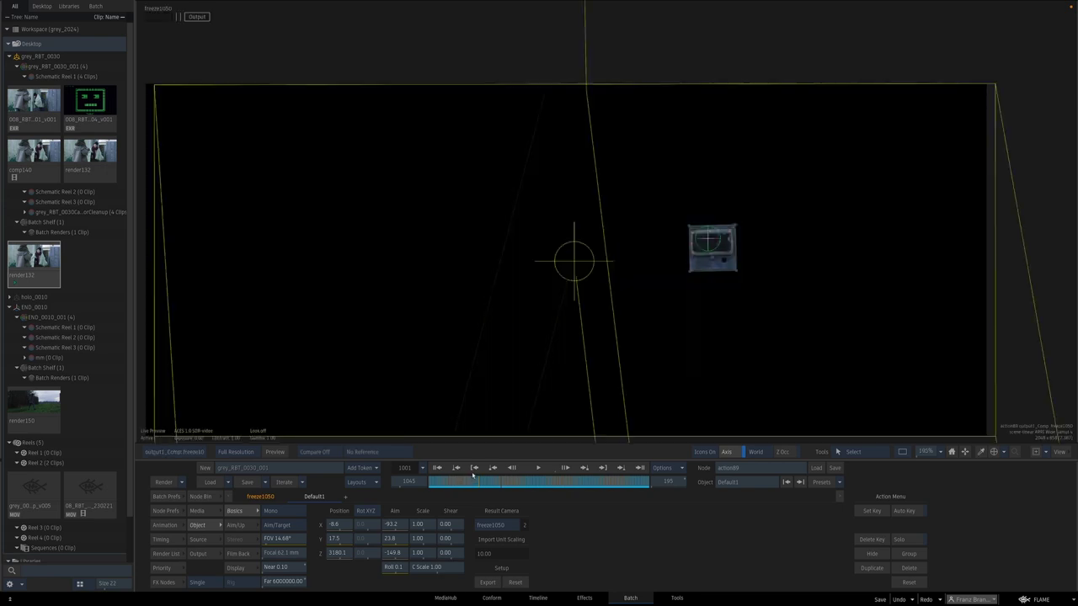
left_click_drag(484, 478, 582, 452)
key("Escape")
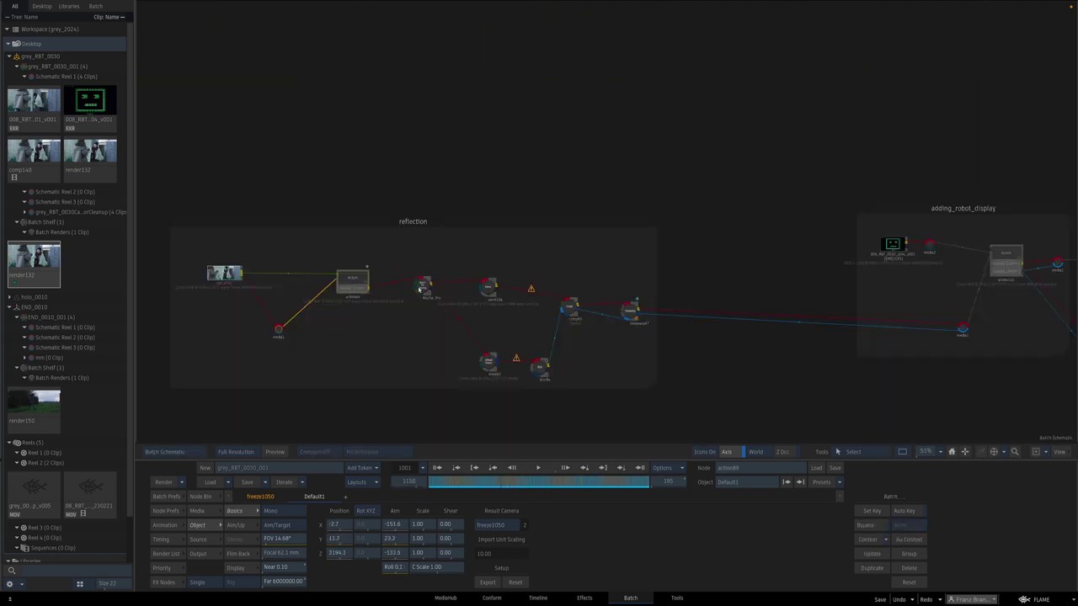
- Play and scrub the stabilized Mocha_Pro result to check how steady the robot head is
left_click(421, 287)
key("F1")
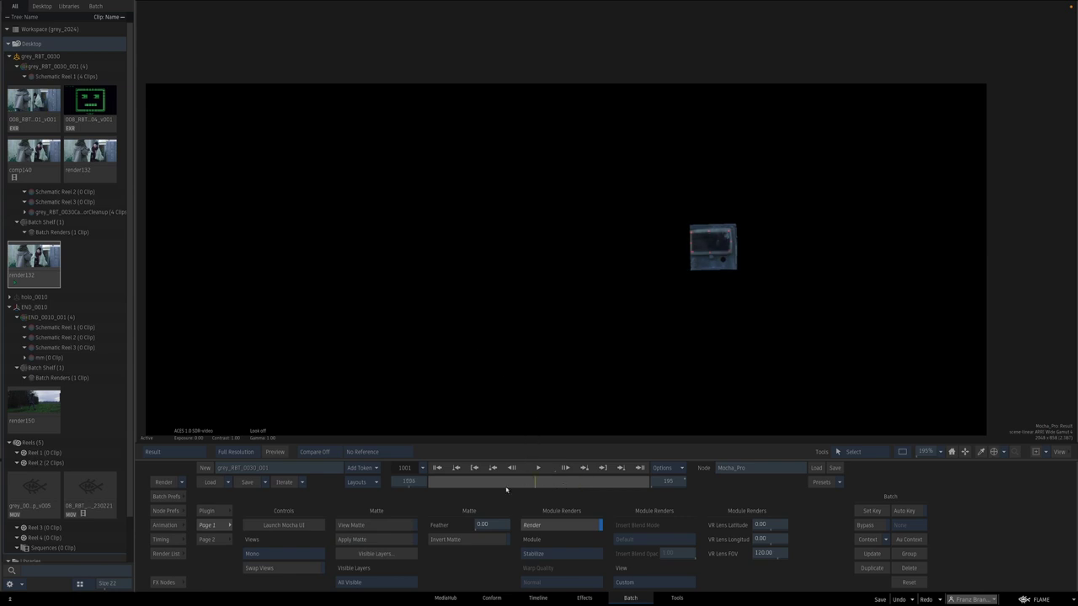
left_click_drag(585, 496, 461, 491)
left_click_drag(440, 474, 513, 421)
key("space")
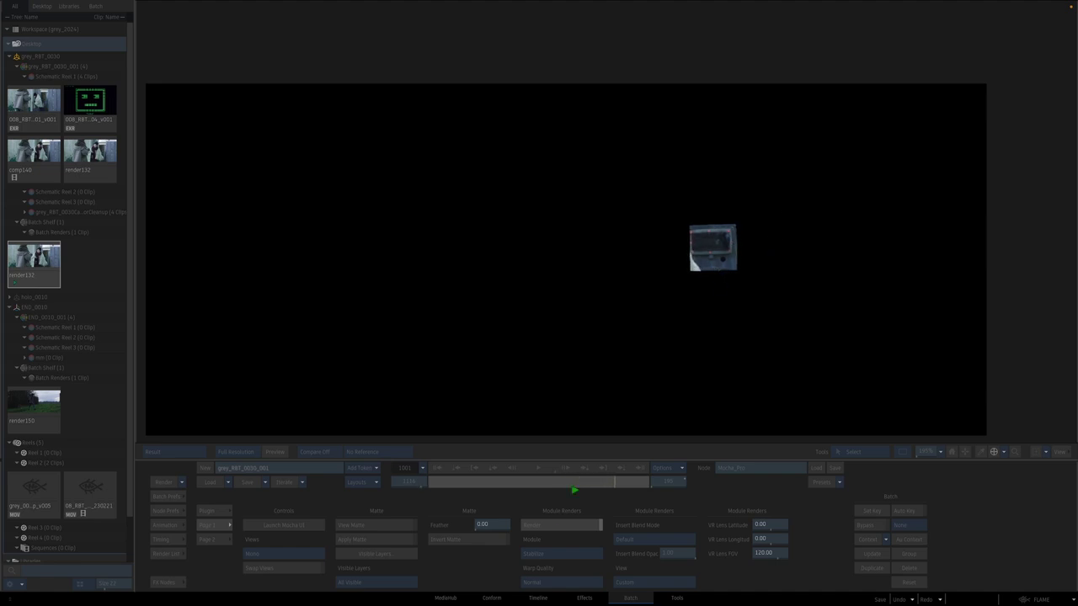
left_click_drag(573, 486, 473, 493)
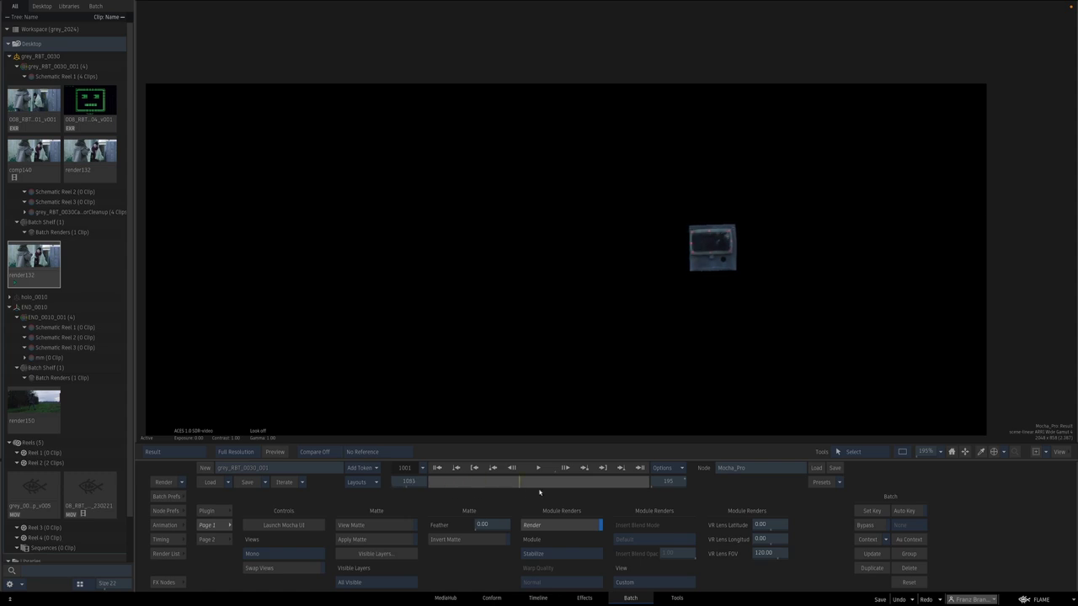
- Examine the reflections in the robot's screen up close across the frames of the Mocha_Pro result
left_click_drag(729, 250, 776, 288, "ctrl")
left_click_drag(776, 289, 547, 294)
left_click_drag(547, 293, 800, 366, "ctrl")
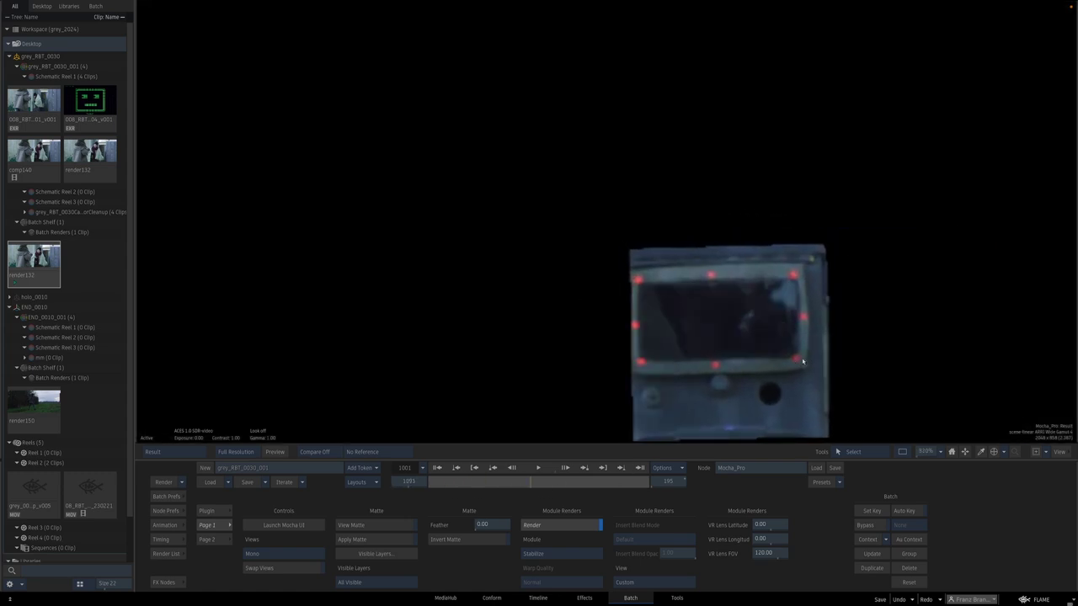
left_click_drag(521, 486, 537, 457)
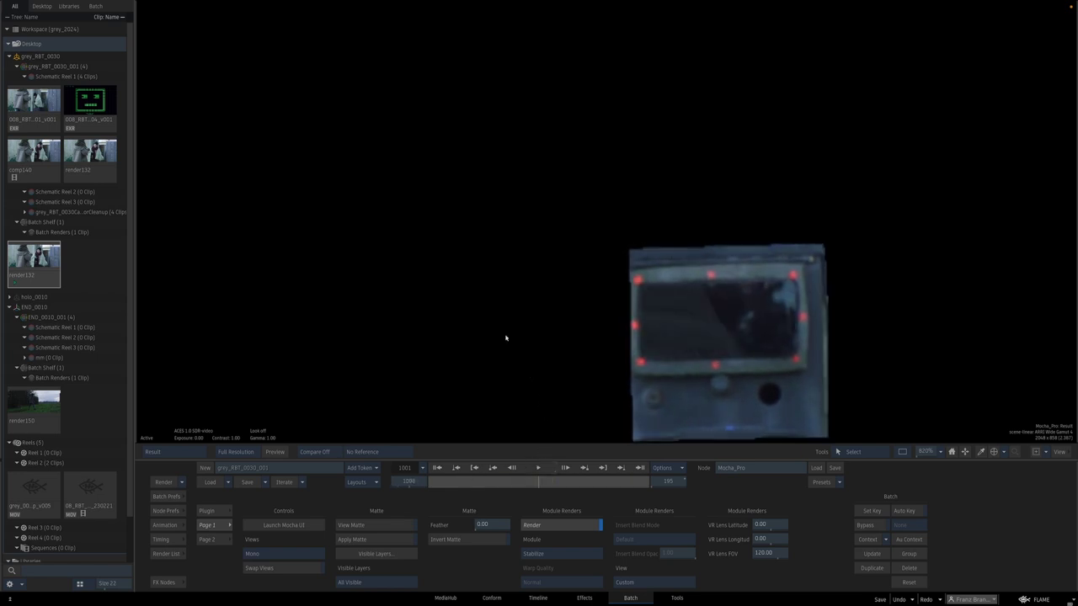
key("Escape")
- Select the paint node and review the Mocha_Pro result again, moving to frame 1070
left_click(486, 287)
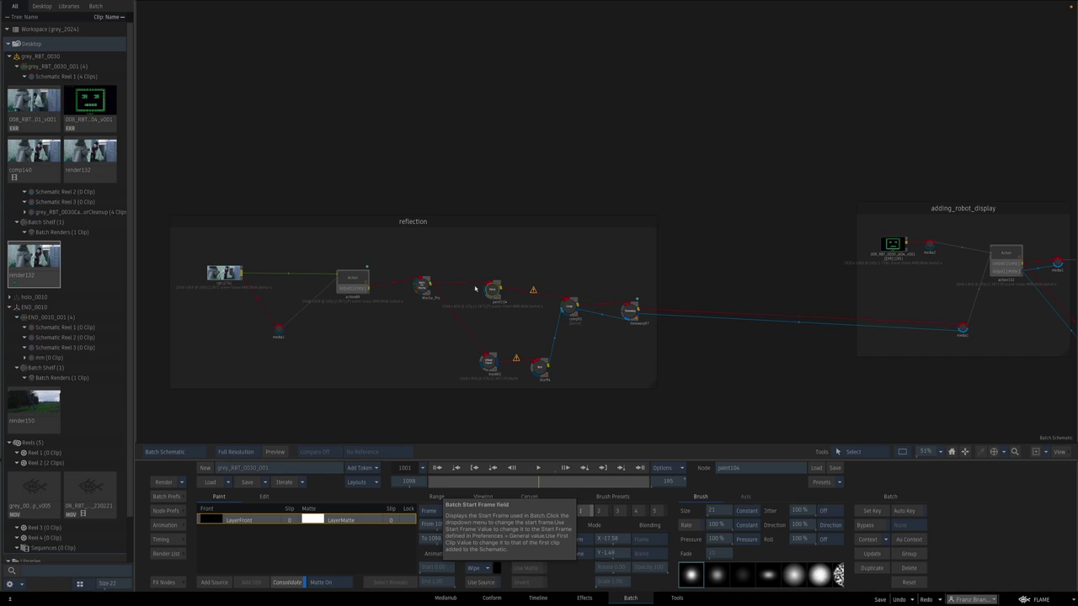
left_click(422, 285)
key("F4")
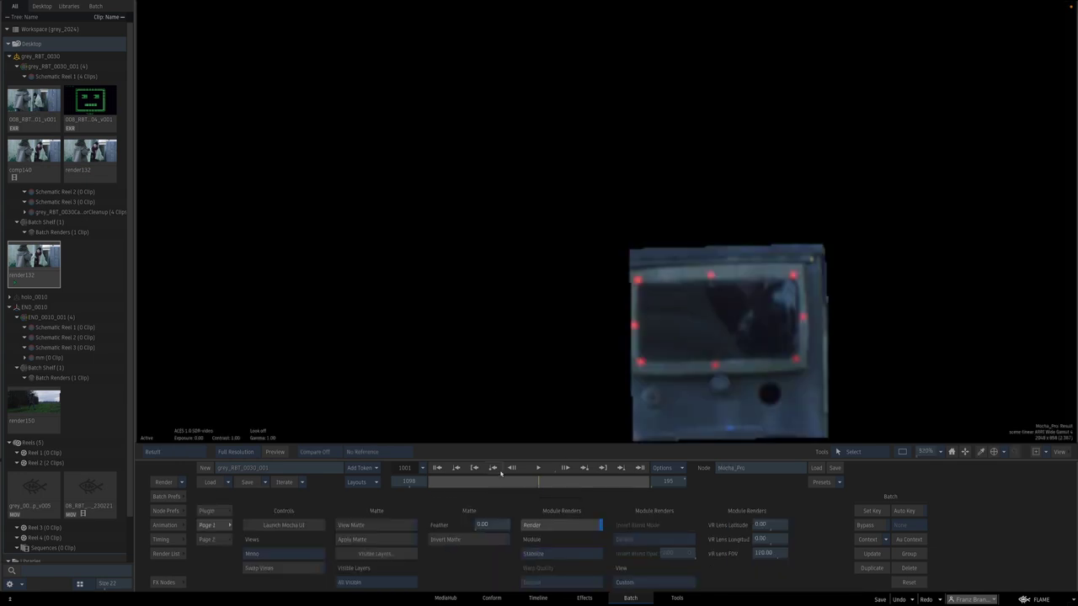
mouse_move(505, 482)
left_mouse_down()
mouse_move(596, 485)
mouse_move(470, 481)
mouse_move(506, 482)
left_mouse_up()
key("Escape")
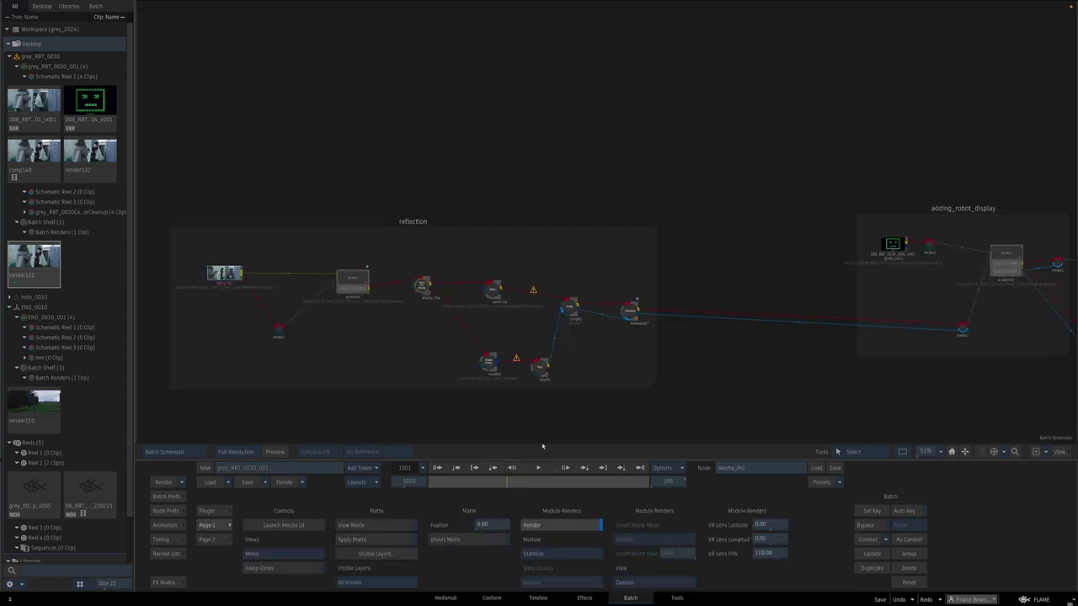
- Spread out the comp, timewarp and mask nodes in the reflection group and widen the group's frame
left_click_drag(569, 310, 574, 312)
left_click_drag(630, 313, 655, 315)
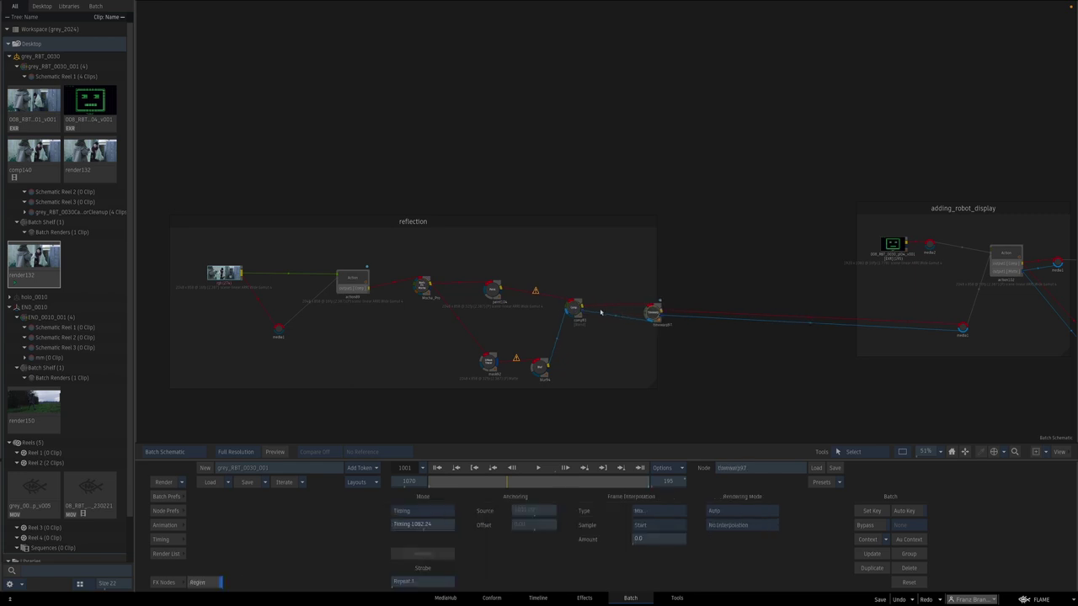
left_click_drag(656, 390, 697, 394)
left_click_drag(486, 362, 454, 357)
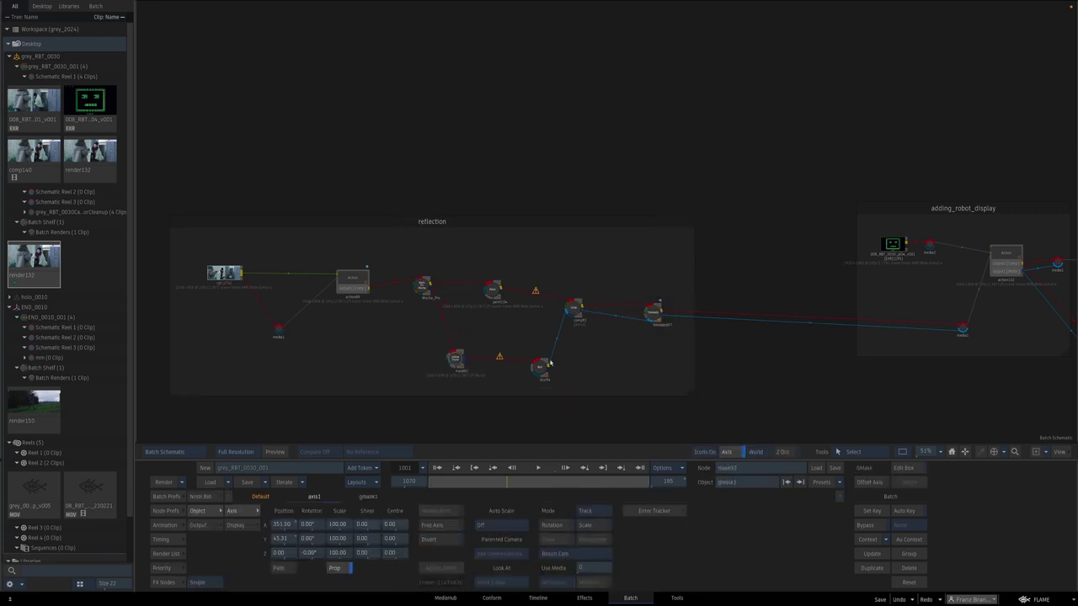
- Review the result of the paint node in the reflection group, moving to frame 1099
left_click(493, 293)
key("F4")
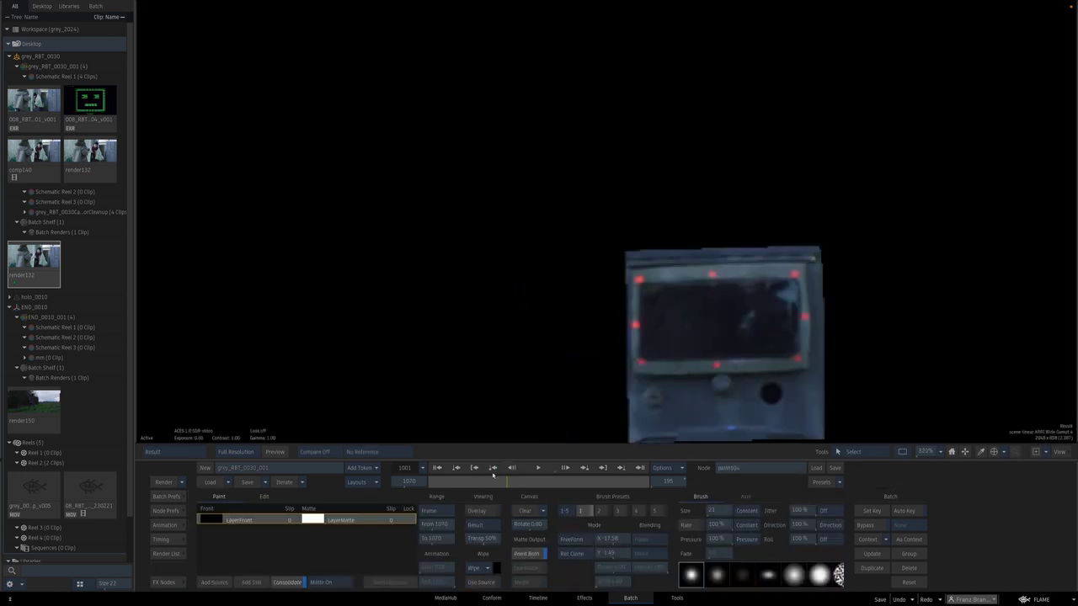
mouse_move(538, 485)
left_mouse_down()
mouse_move(552, 482)
mouse_move(429, 483)
mouse_move(539, 477)
left_mouse_up()
key("1")
key("Escape")
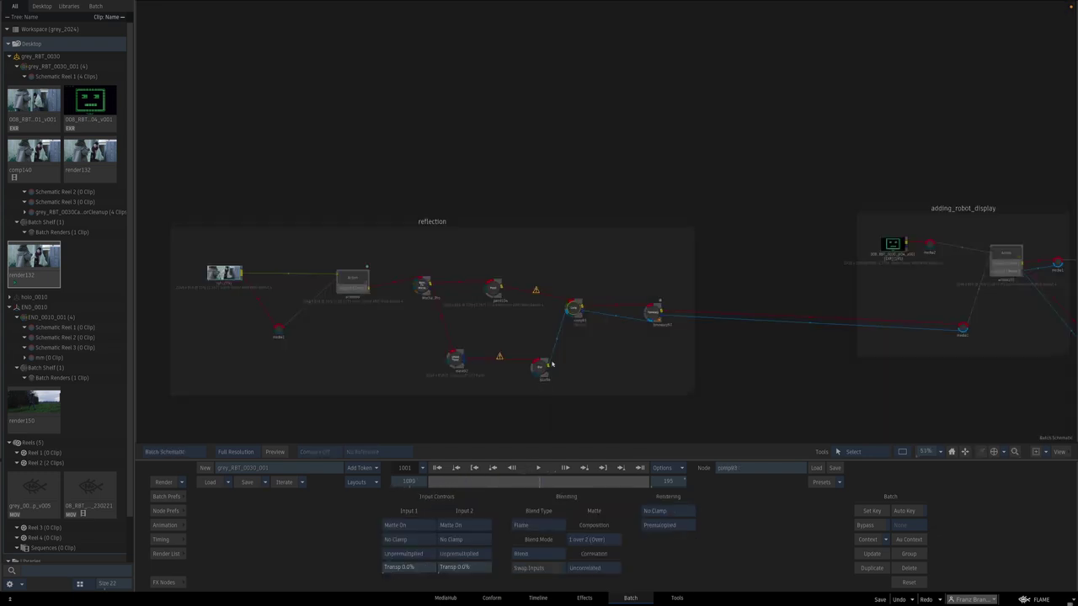
- Check the screen-shaped matte drawn in the mask node of the reflection group
double_click(455, 359)
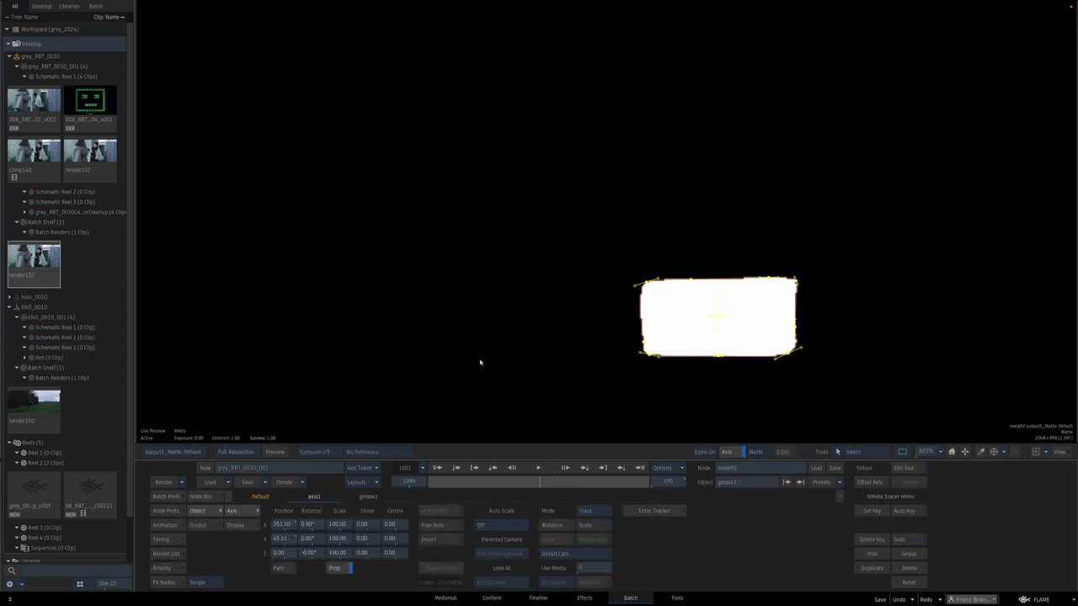
key("F4")
key("F4")
key("F4")
key("Escape")
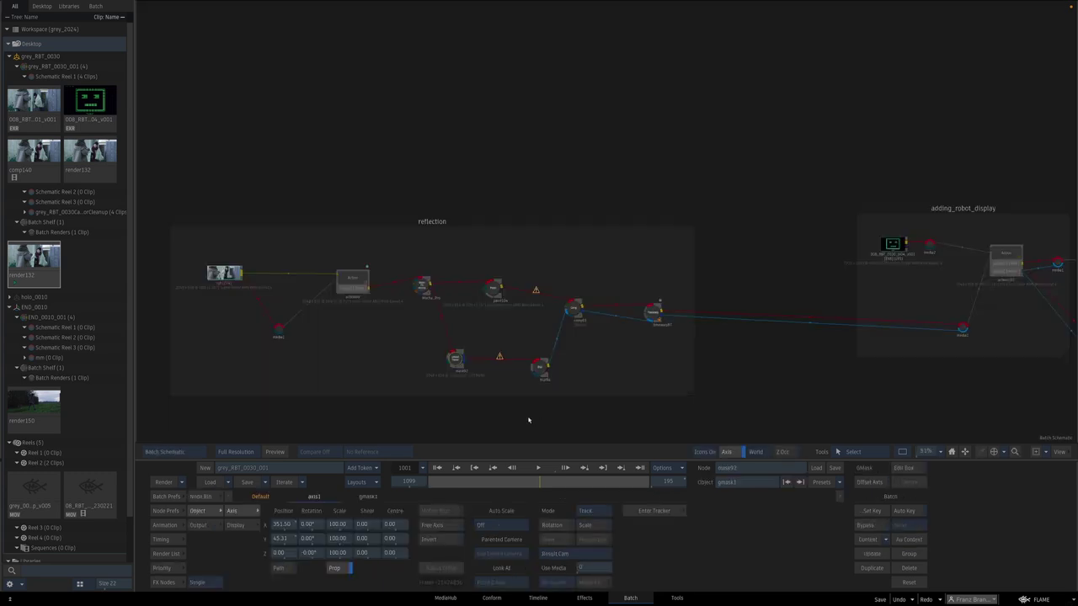
- Check the blur node and scrub through the masked reflection in the reflection group's comp node result
double_click(542, 372)
key("Escape")
double_click(574, 310)
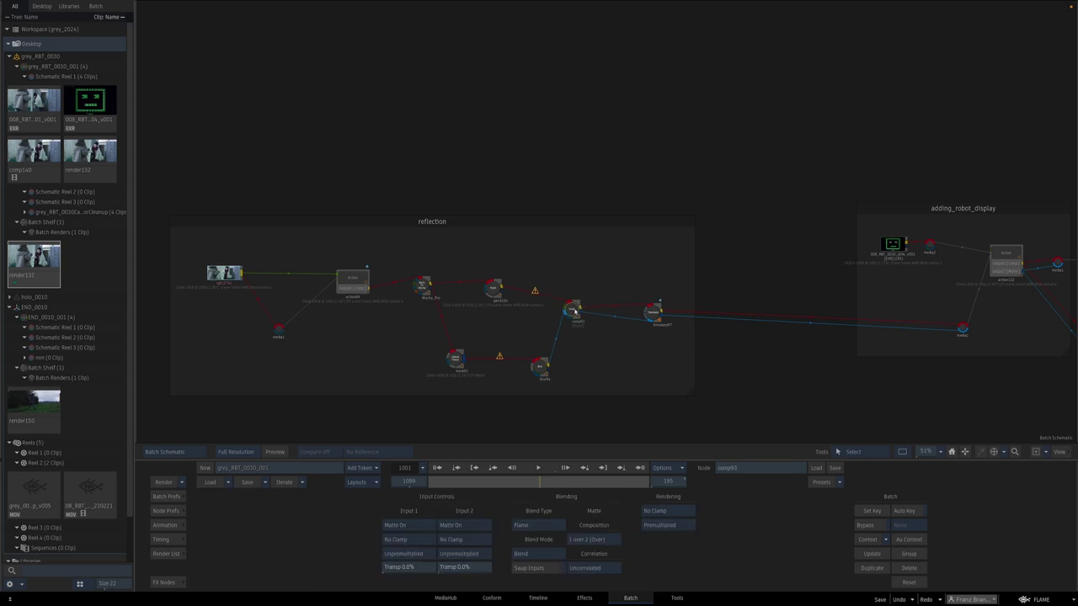
left_click_drag(530, 481, 494, 480)
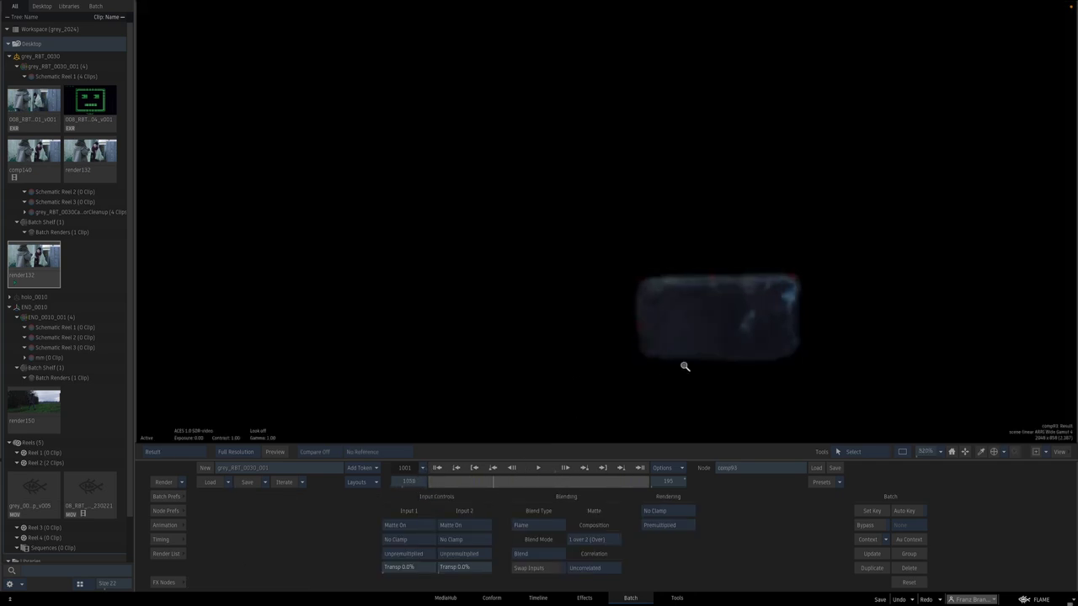
- Scrub through the timewarp result to examine how the extracted reflection is retimed
key("F8")
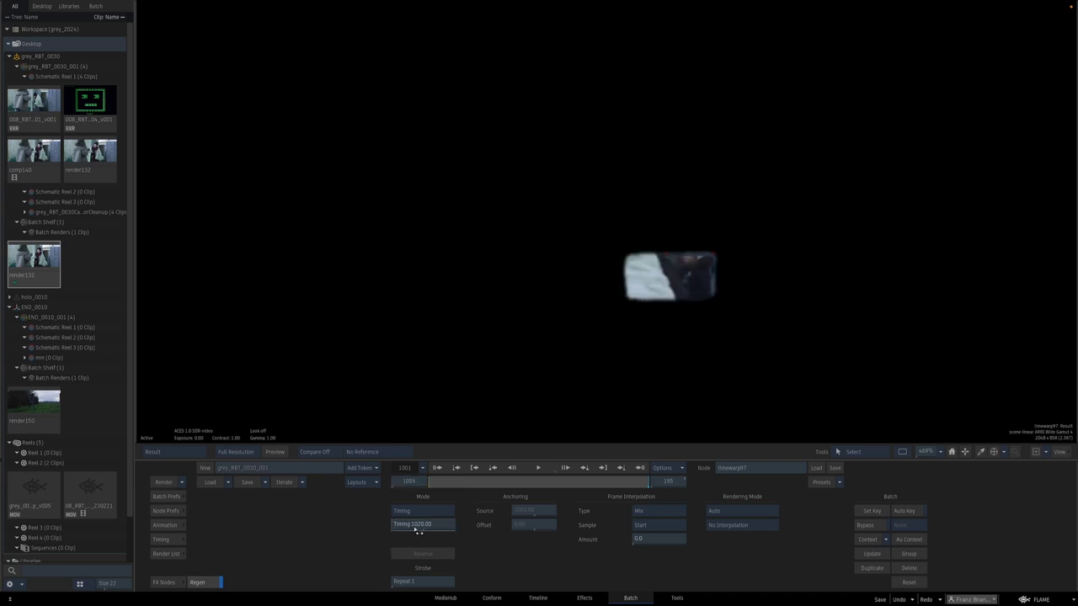
left_click_drag(437, 486, 727, 480)
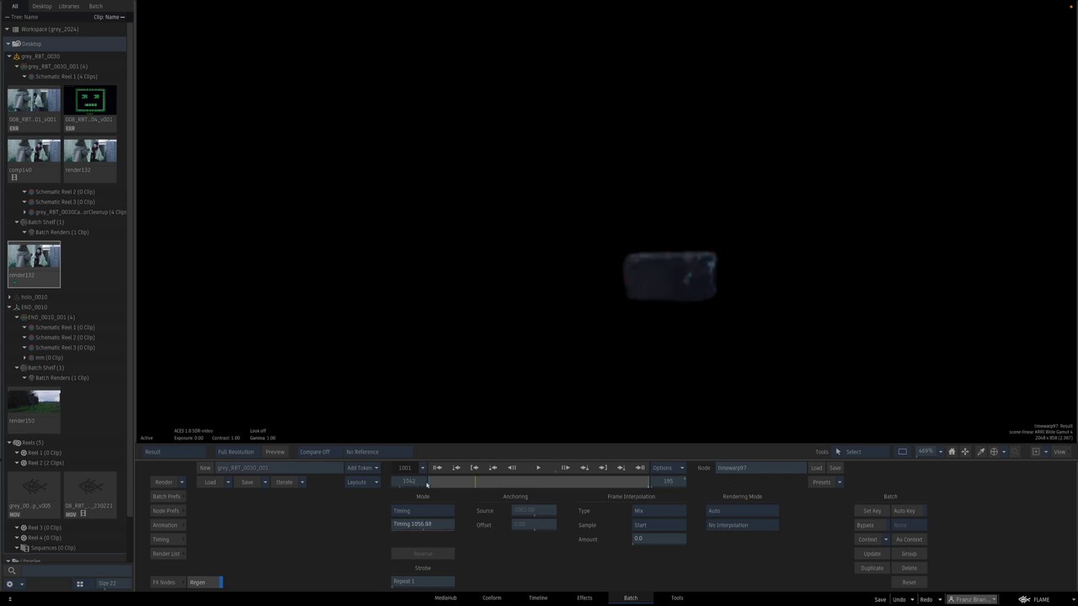
left_click(475, 464)
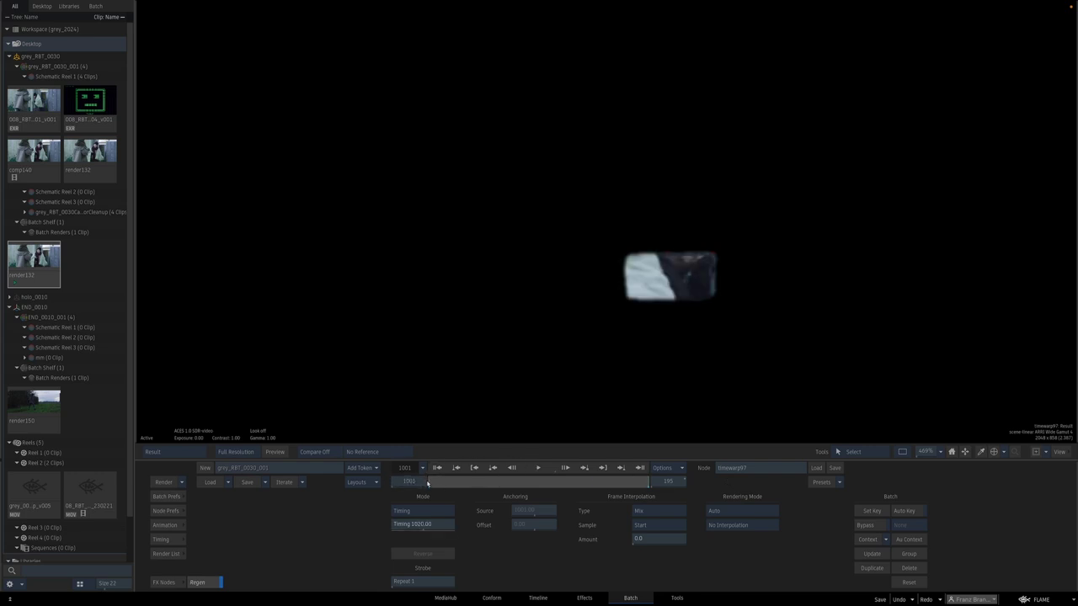
left_click_drag(428, 482, 446, 486)
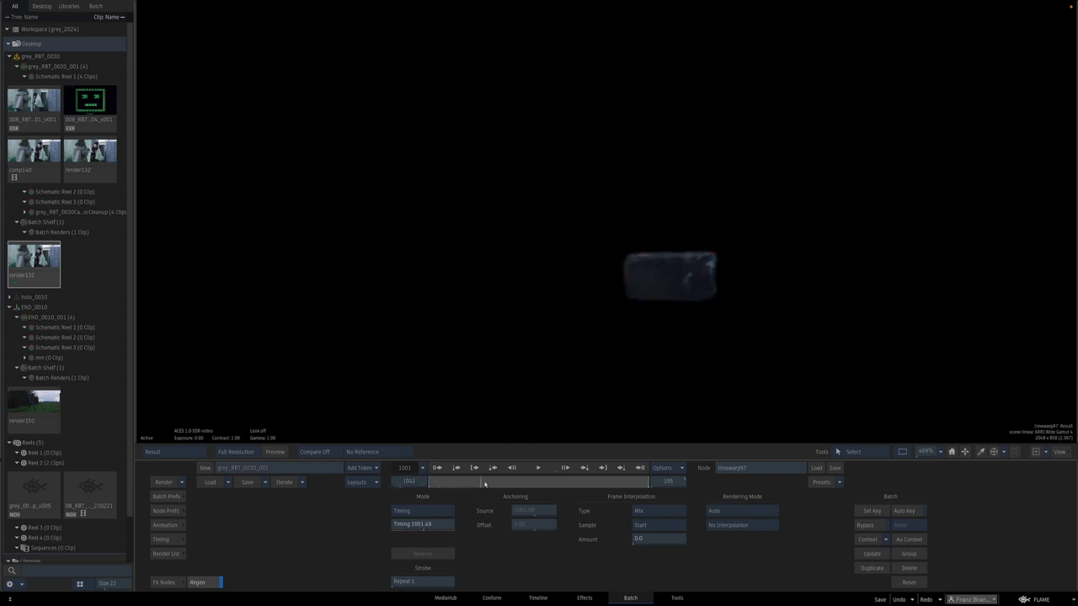
left_click_drag(512, 484, 568, 482)
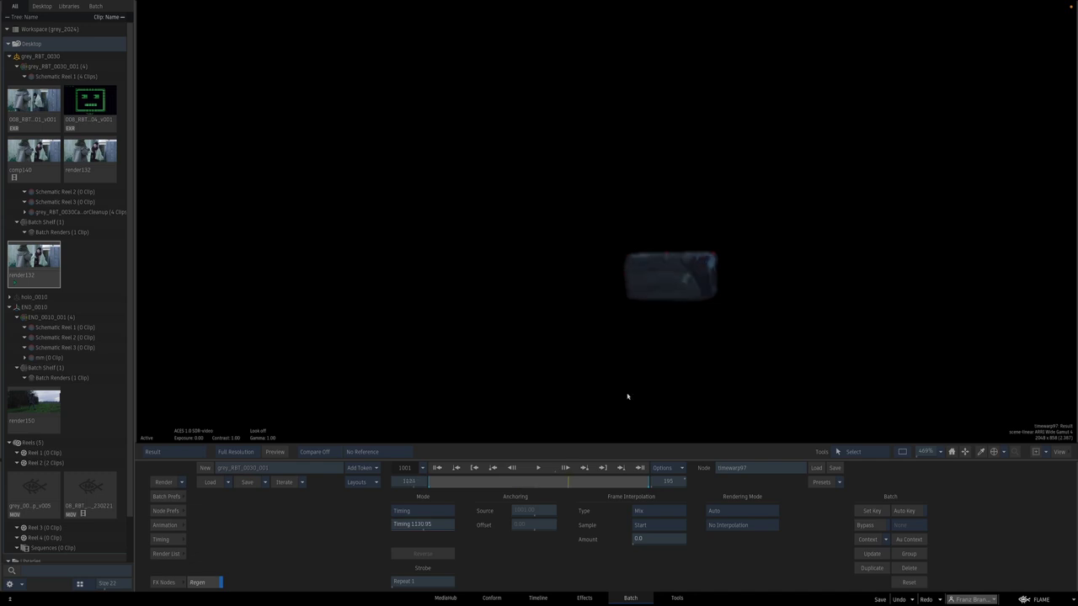
key("Escape")
- Go through the following groups to the regrain node and view its result over the plate
left_click_drag(731, 338, 513, 400)
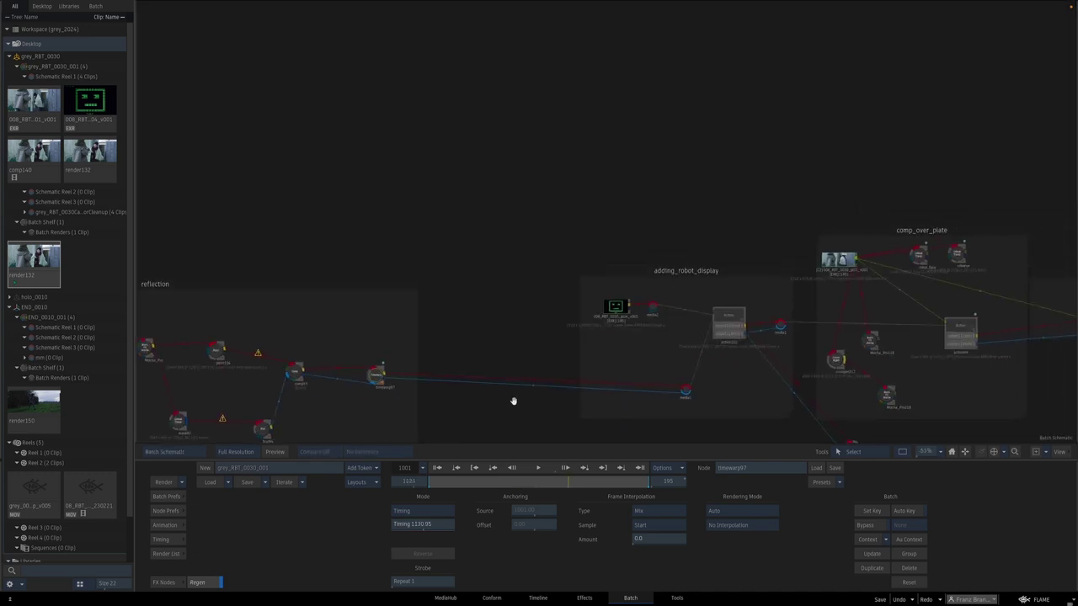
left_click_drag(666, 343, 495, 329)
left_click(555, 300)
key("F4")
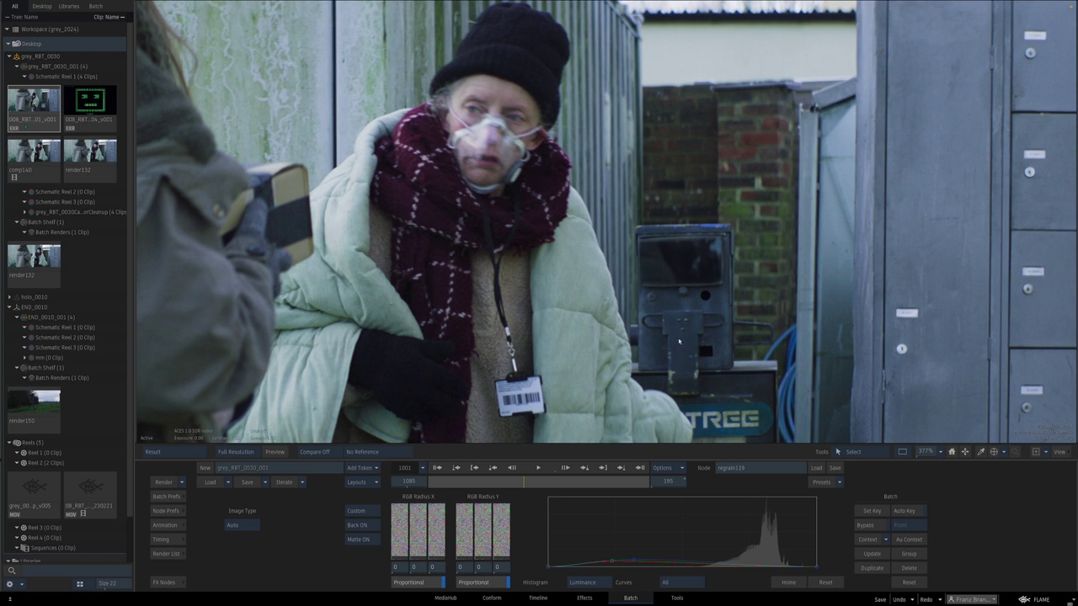
key("Escape")
- View the result of the eye_glow group's Action node with its front media switched on, then off
left_click(553, 278)
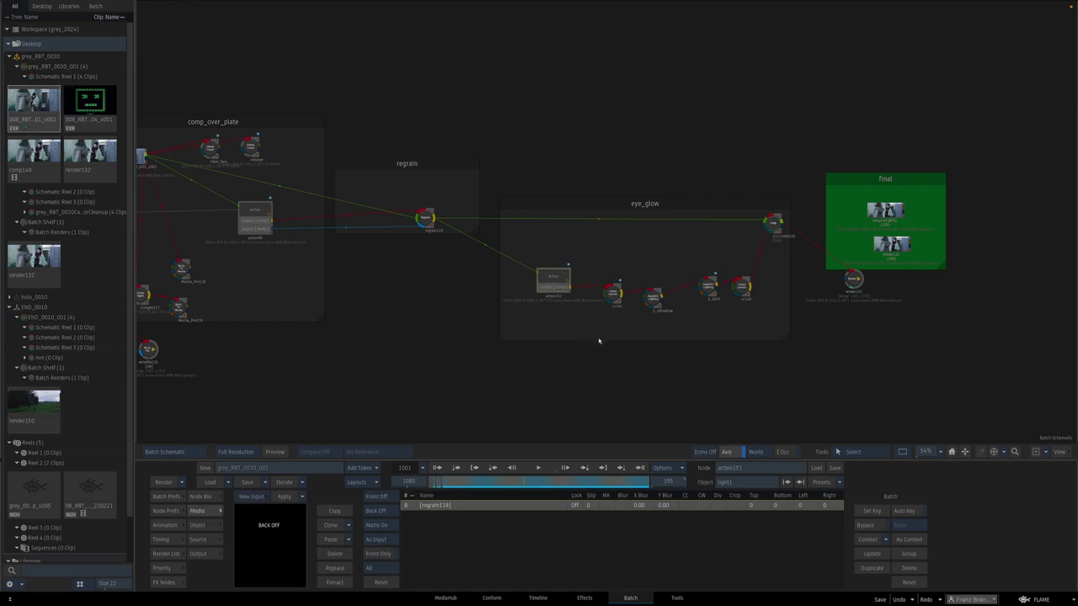
key("Tab")
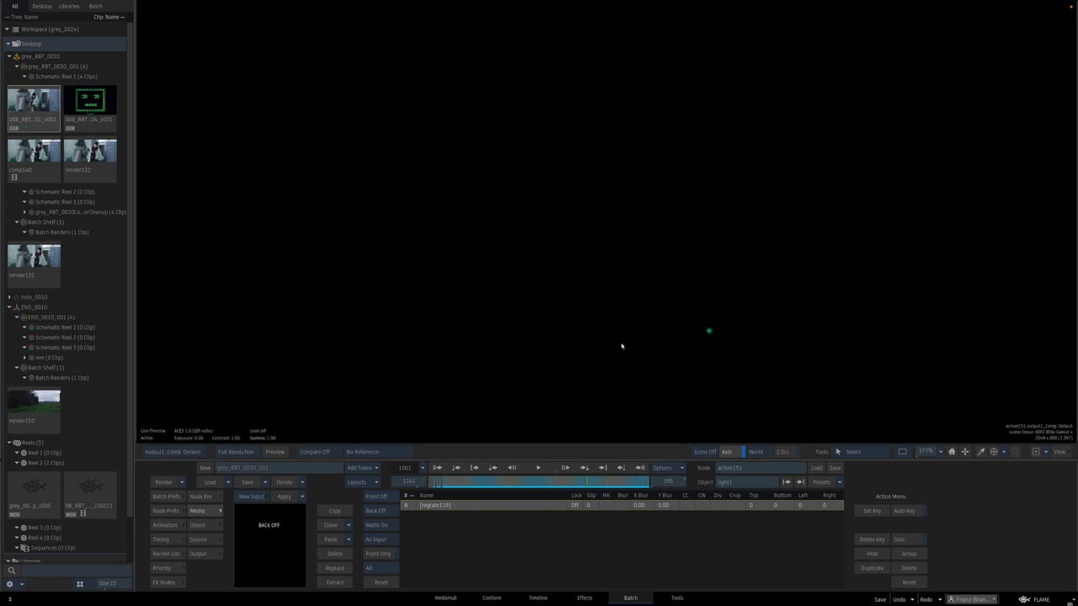
left_click(381, 497)
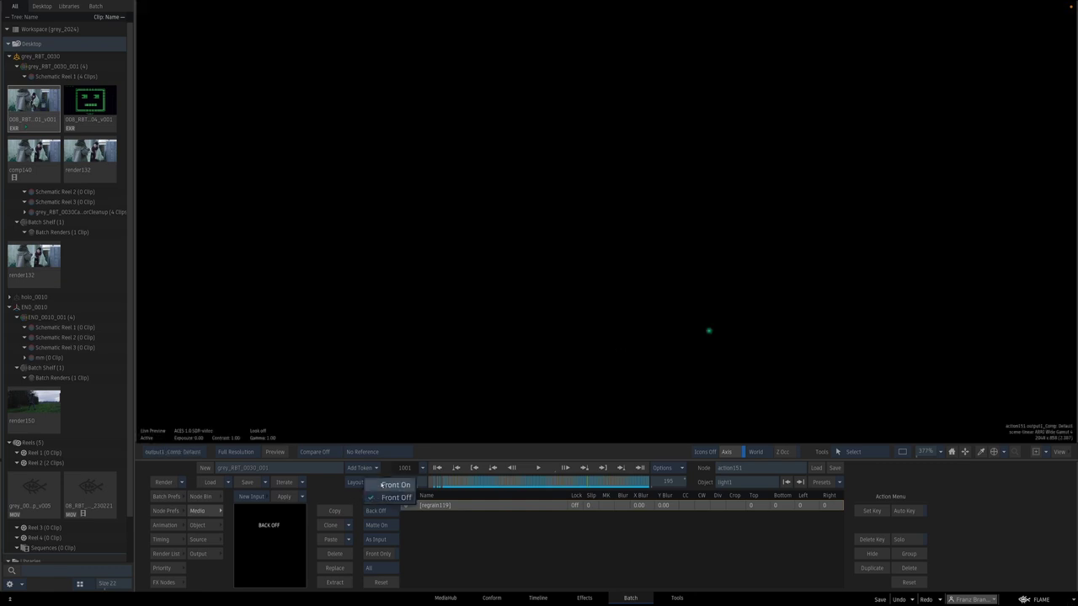
key("Left")
key("Left")
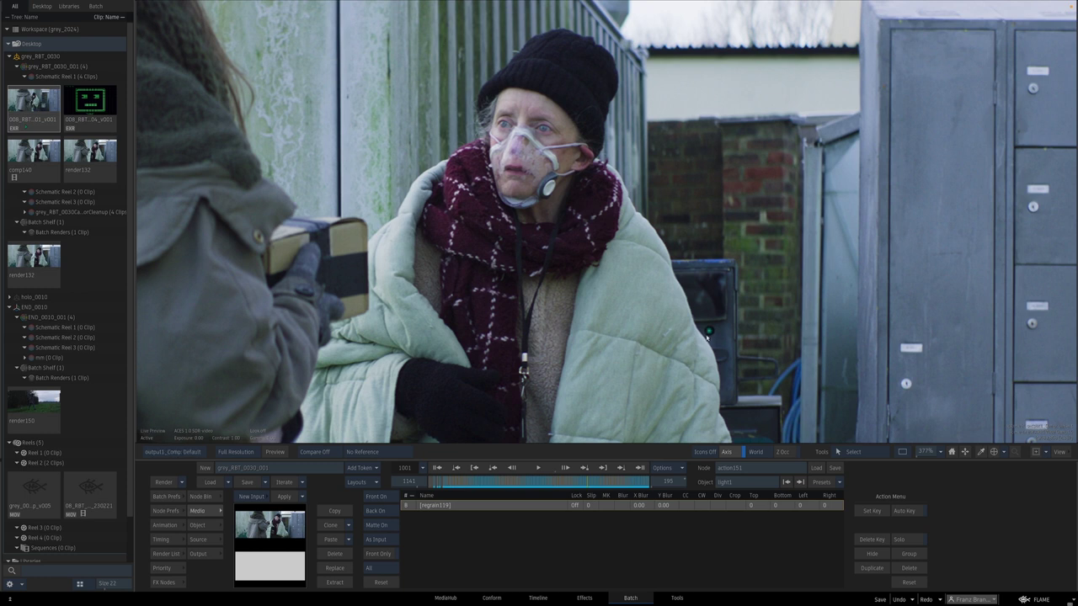
left_click(376, 497)
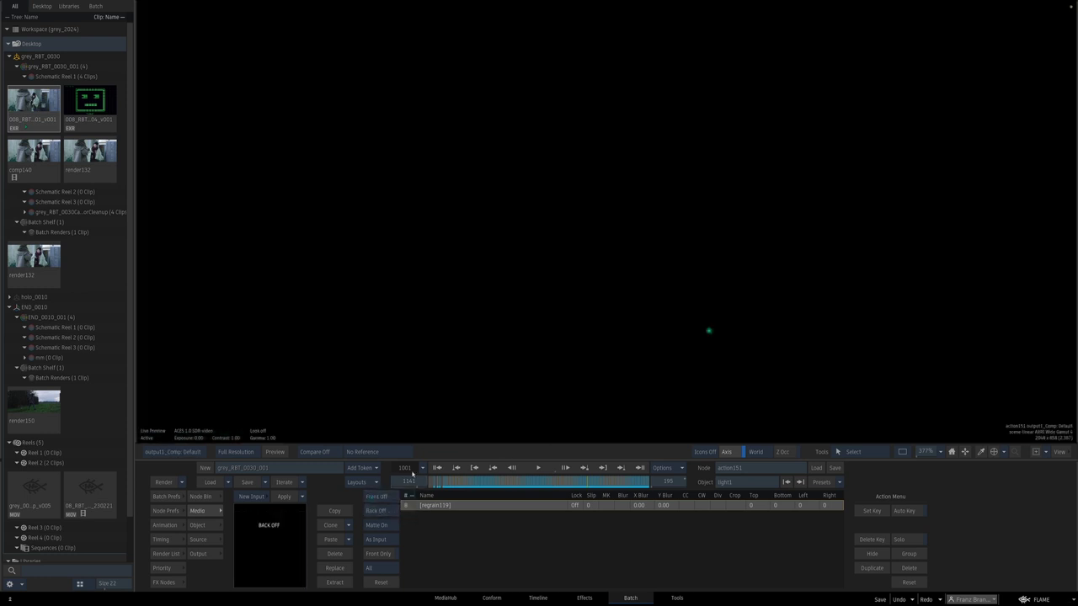
key("Tab")
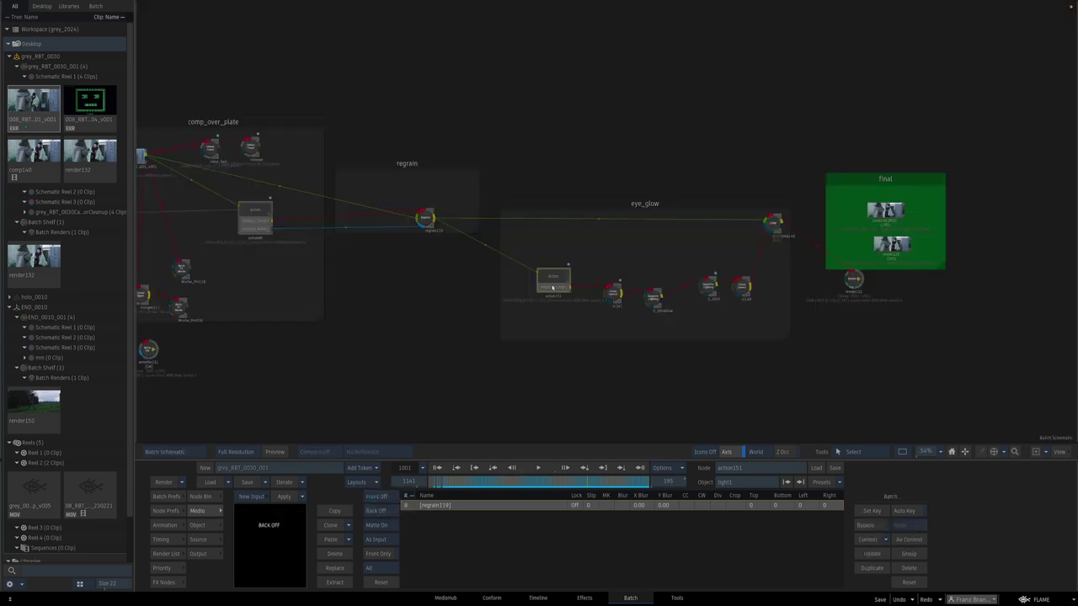
- Inspect the light and lens flare setup inside the eye_glow group's Action node and its result
double_click(570, 289)
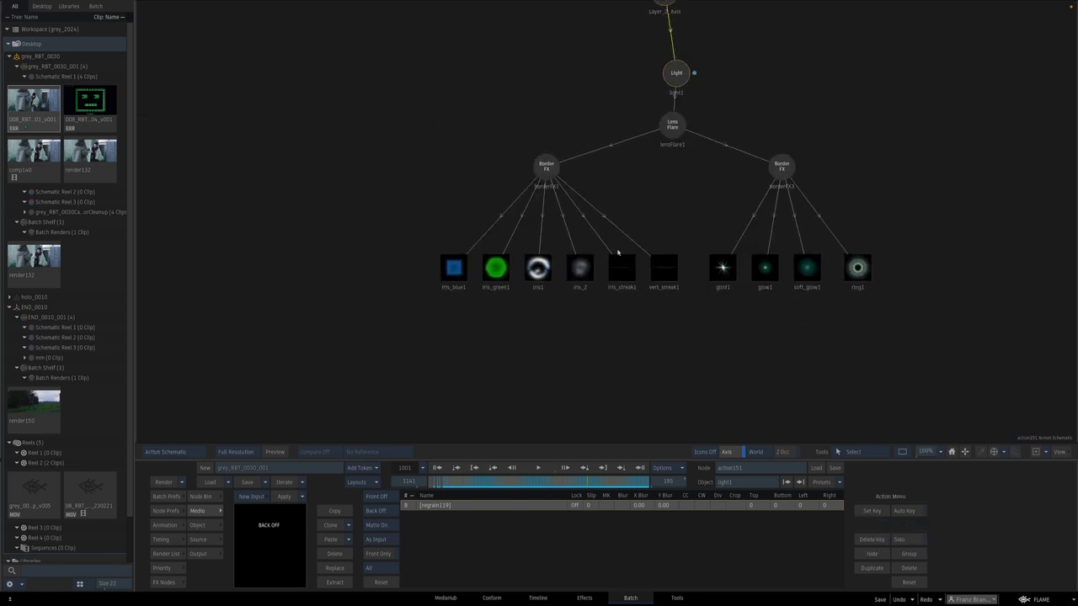
key("F4")
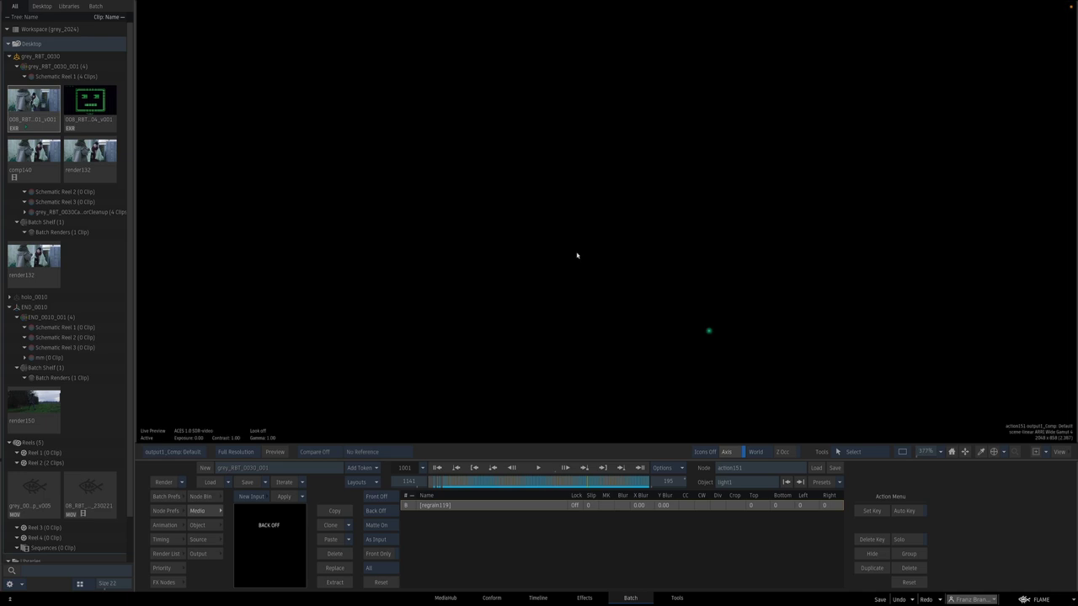
key("Escape")
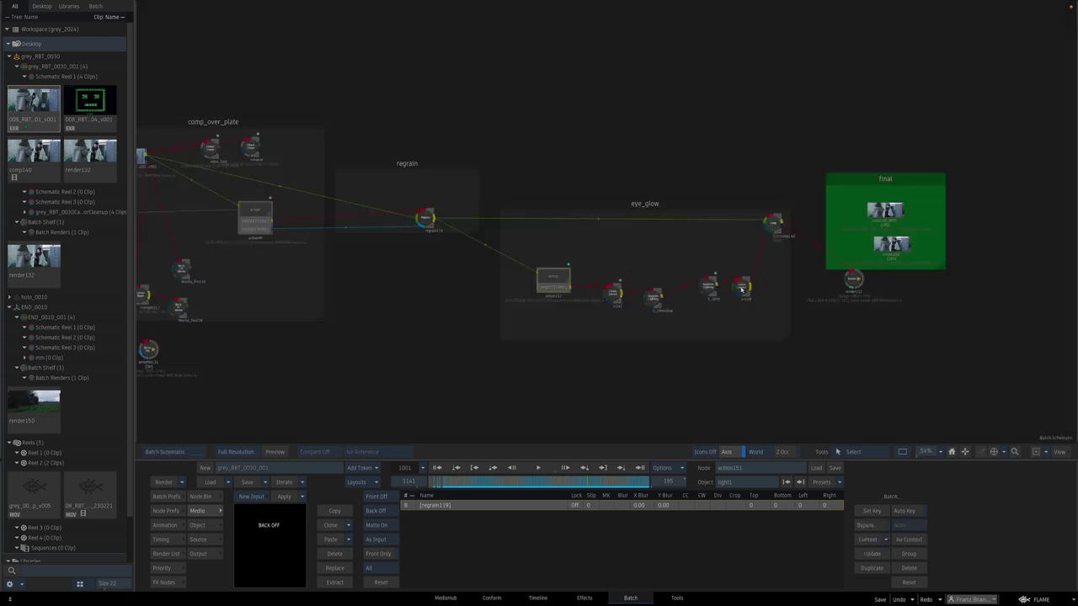
- Review the last color correction node in the eye_glow group, scrubbing through its frames
double_click(741, 289)
left_click_drag(523, 483, 501, 485)
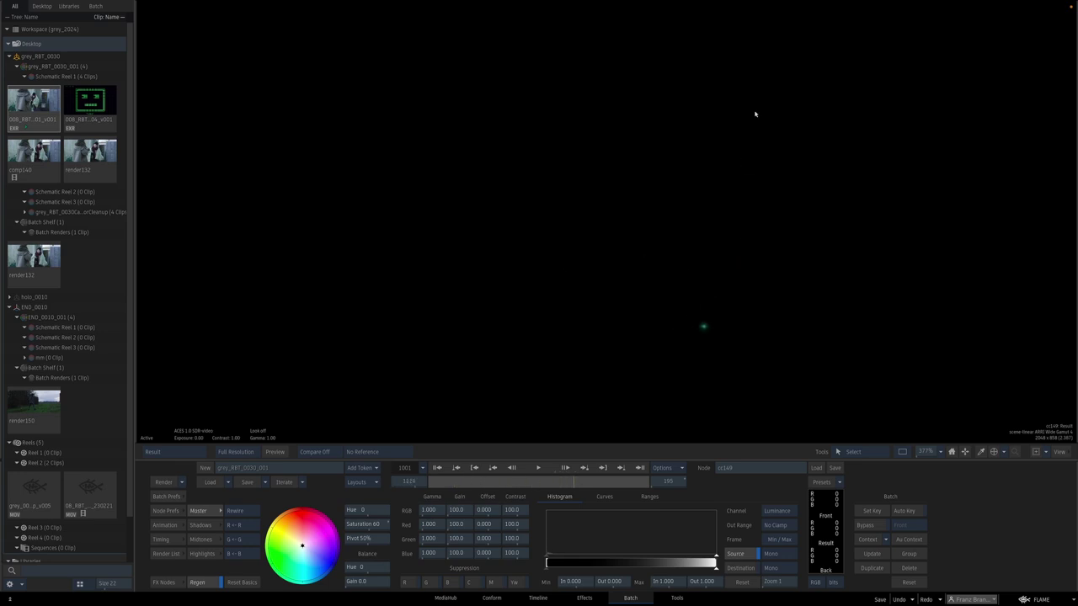
key("Escape")
- View the full-frame result of the comp node that adds the eye glow to the plate
left_click(774, 224)
key("F4")
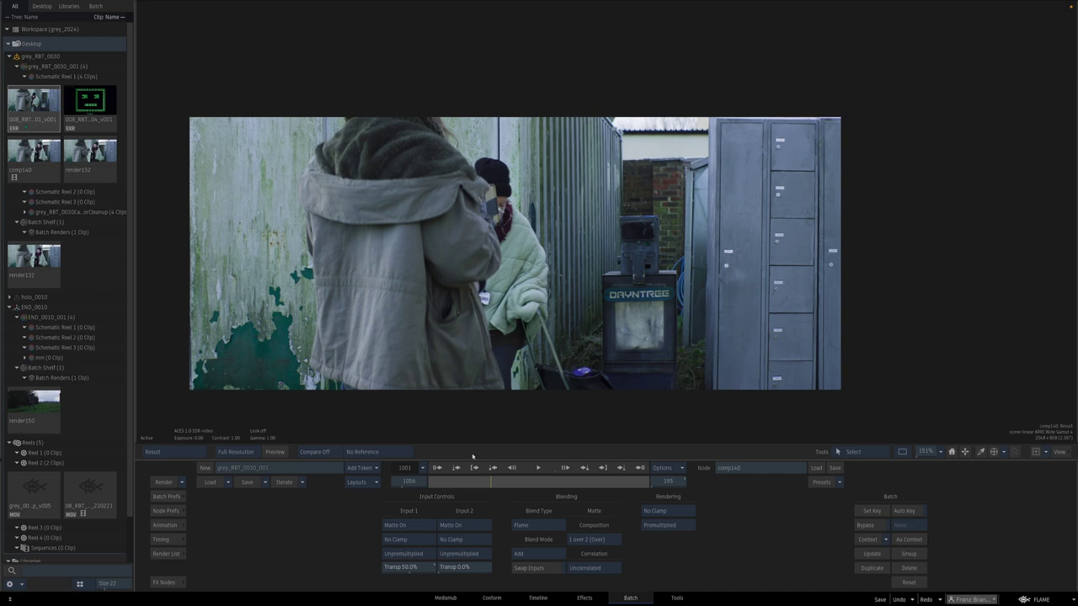
key("Escape")
- Return to the reflection group and line up its paint and comp nodes along the upper row
middle_click_drag(306, 312, 688, 325)
middle_click_drag(371, 301, 691, 264)
scroll(951, 199, "left", 8)
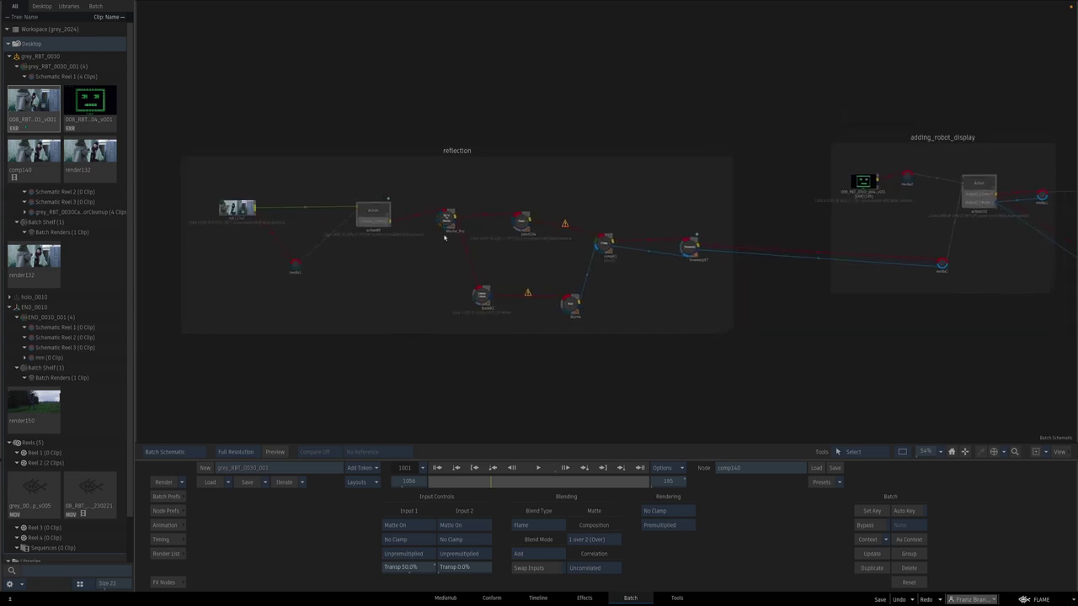
left_click(362, 211)
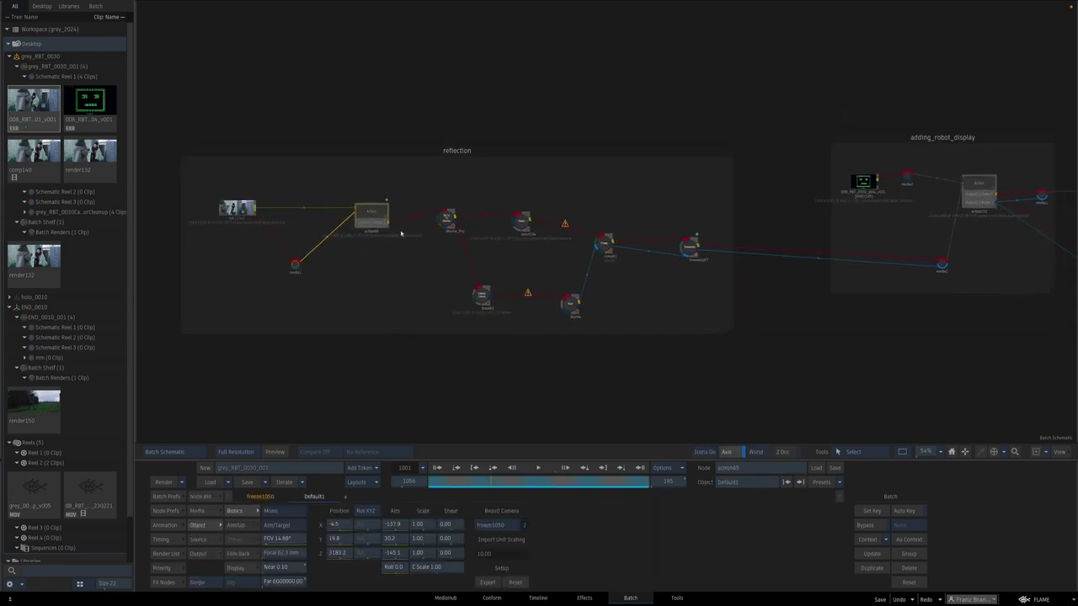
left_click_drag(520, 222, 510, 223)
left_click_drag(612, 242, 604, 221)
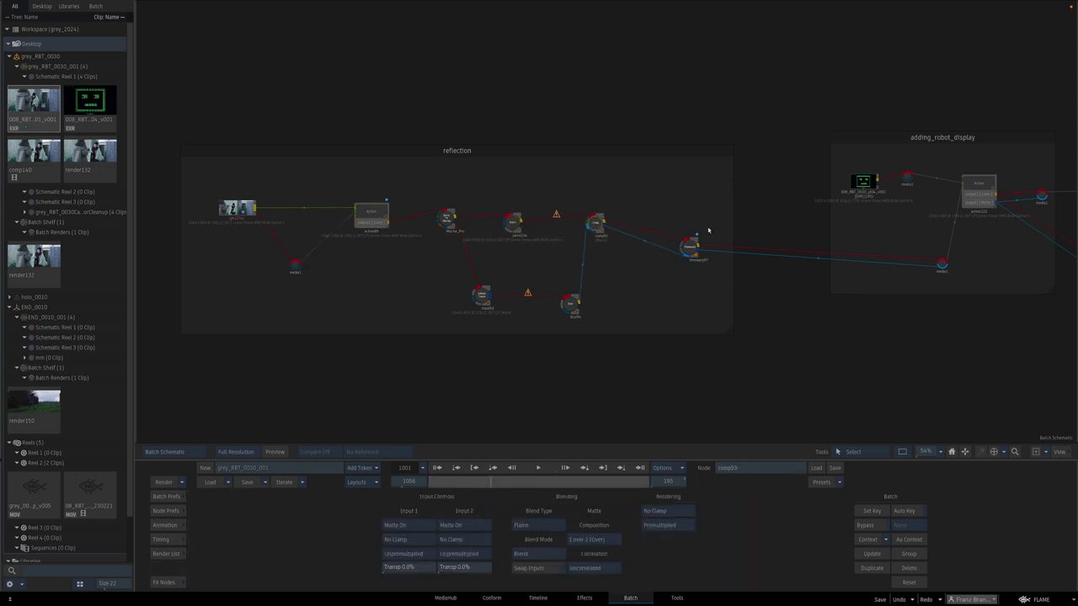
- Trace the flow from the reflection group's timewarp node to the comp_over_plate group's Action node
scroll(522, 330, "right", 5)
left_click(491, 259)
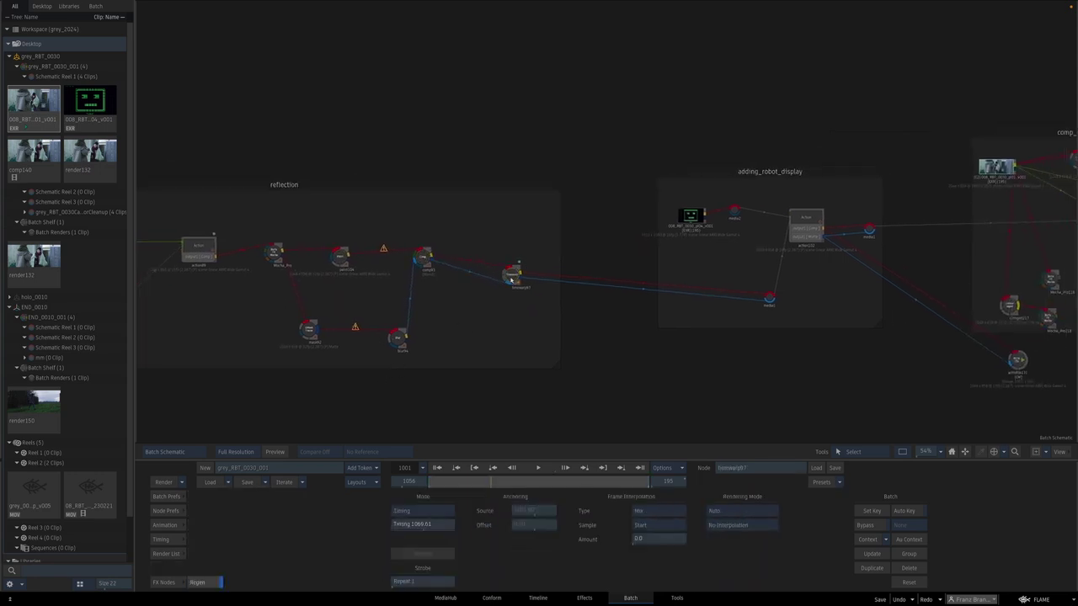
scroll(522, 337, "right", 10)
left_click(603, 293)
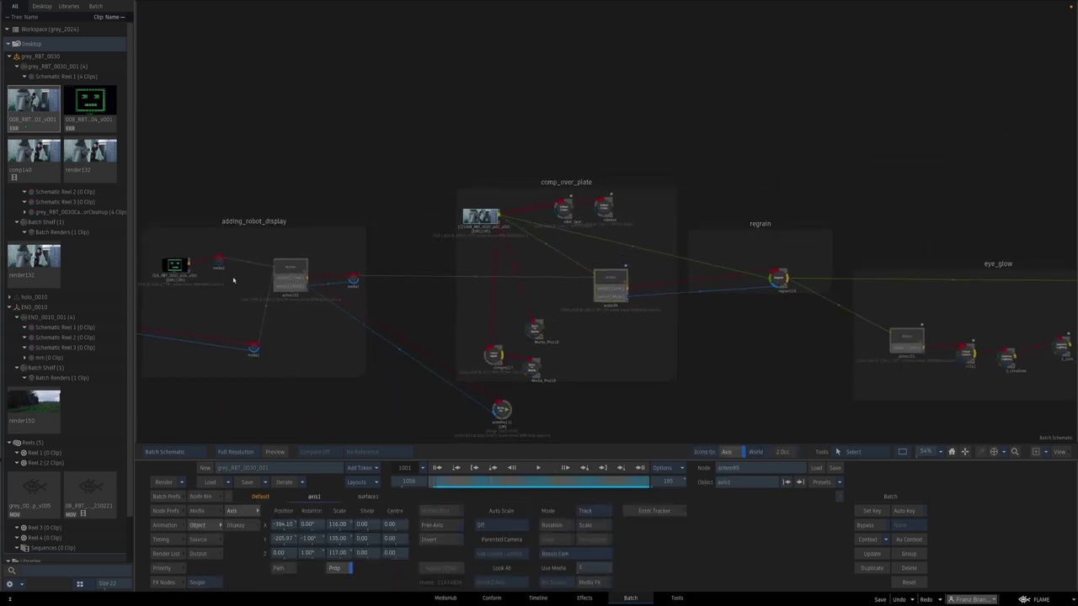
- Line up the media node between the robot display clip and the Action in the adding_robot_display group
left_click_drag(218, 266, 220, 277)
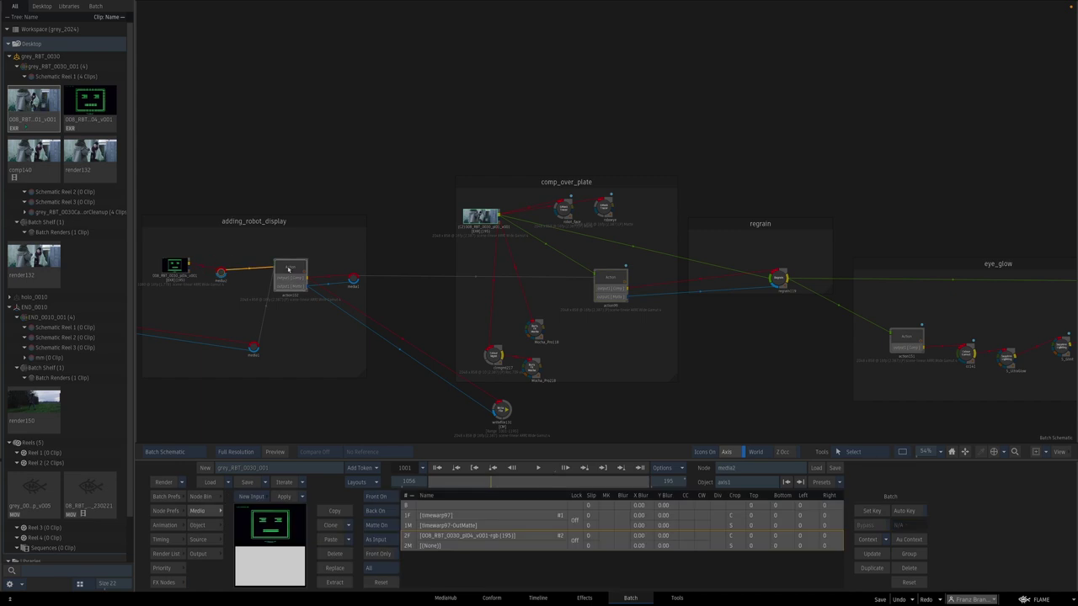
left_click_drag(291, 268, 287, 265)
left_click_drag(181, 264, 180, 268)
- Unhide the robot face surface inside the adding_robot_display group's Action node
double_click(287, 271)
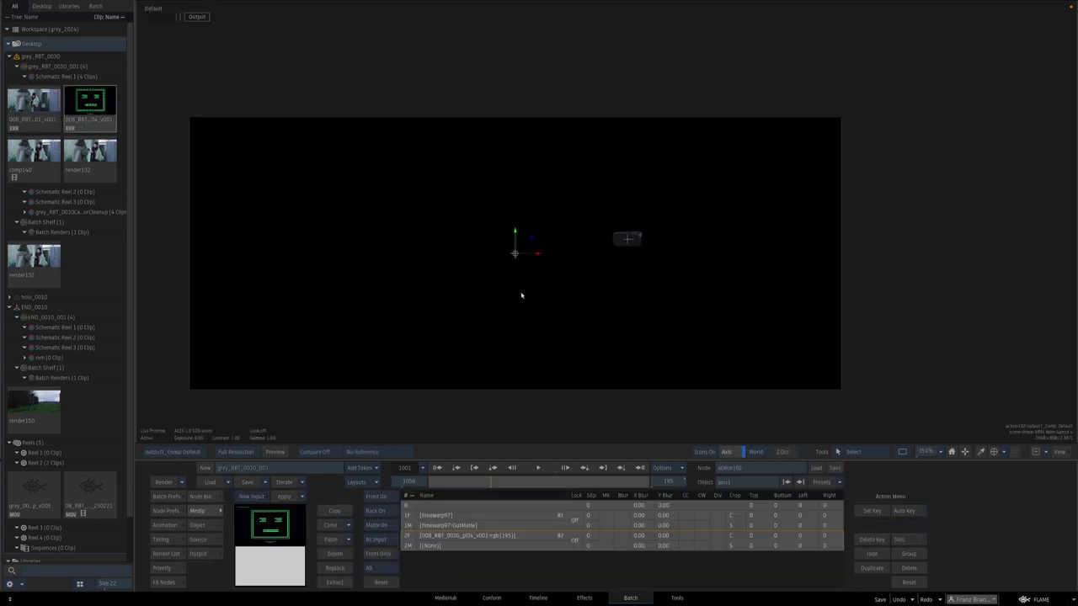
key("Escape")
key("Escape")
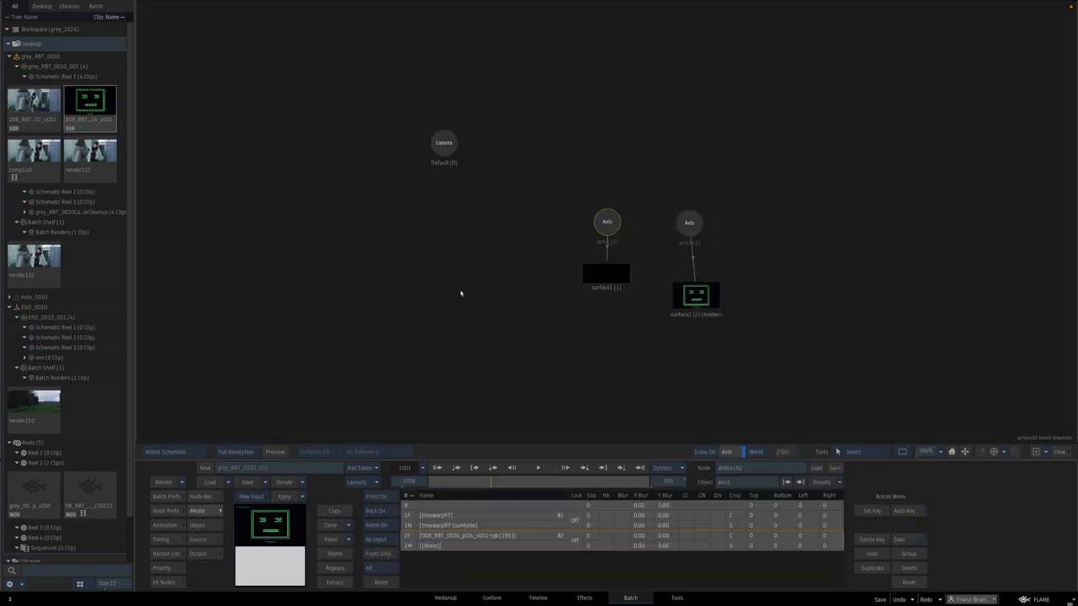
left_click_drag(682, 301, 681, 302)
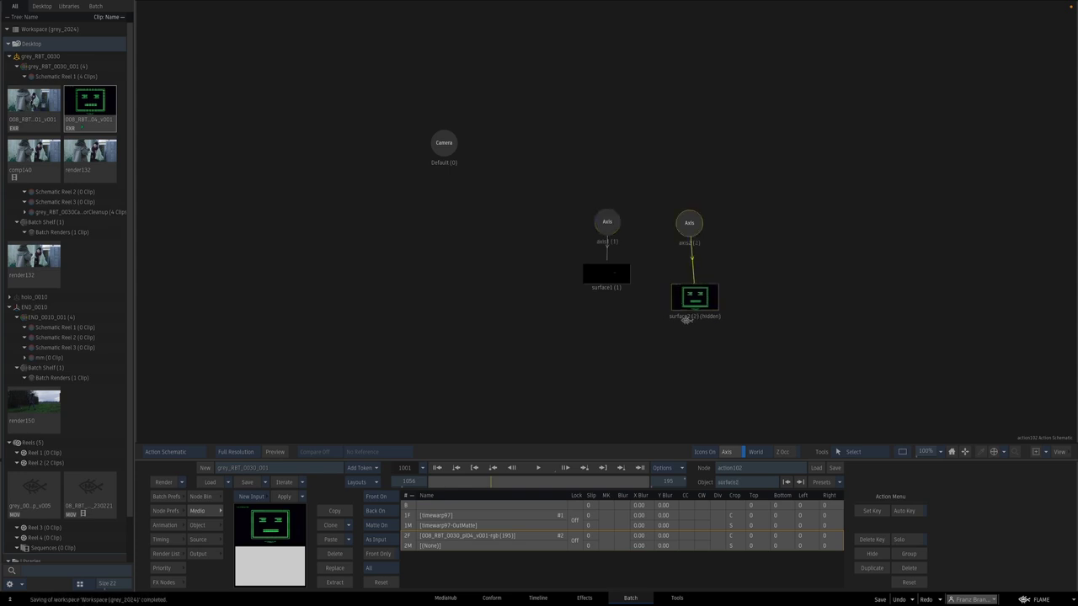
key("h")
key("F4")
key("Escape")
- Show the render132 node's result, set playback to Loop and play through the final composite
middle_click_drag(628, 357, 141, 365)
double_click(752, 312)
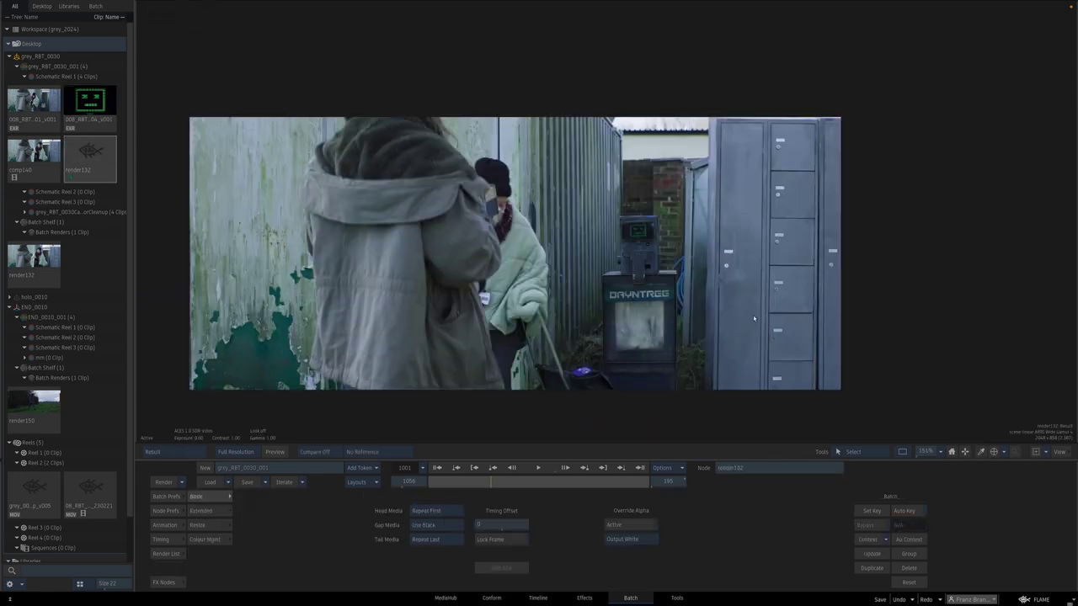
right_click(554, 473)
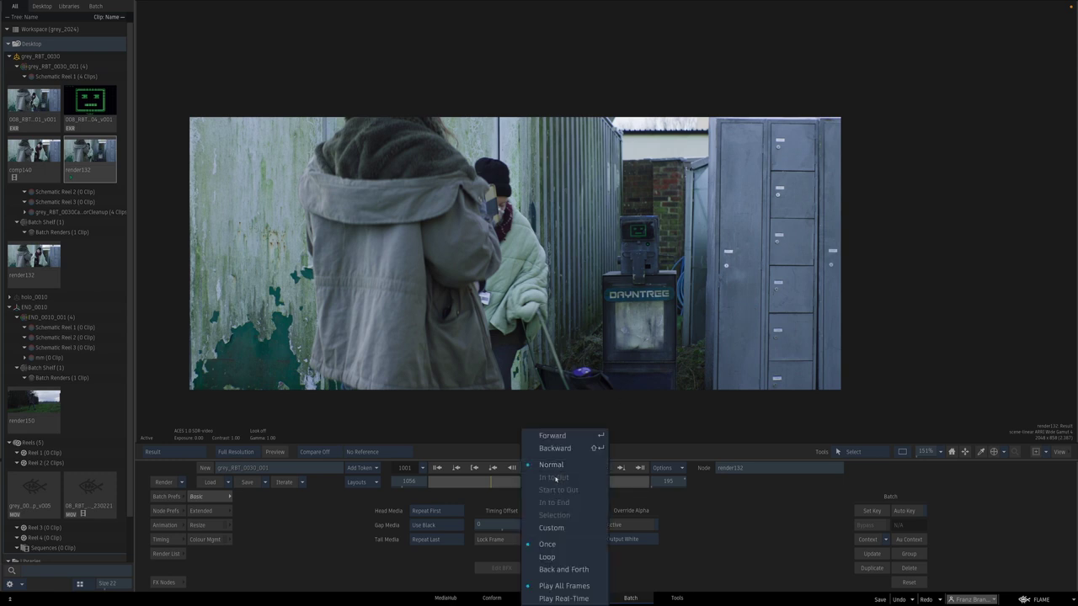
left_click(558, 555)
left_click(552, 468)
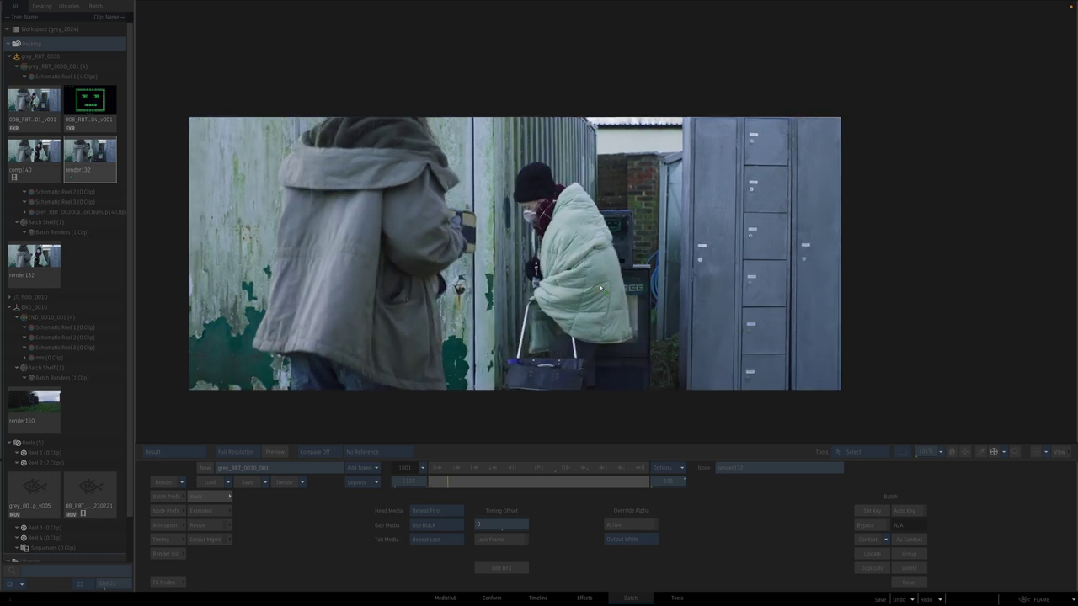
key("space")
- Inspect the red and blue channels of the composite around the robot screen at frame 1116
left_click_drag(483, 486, 558, 484)
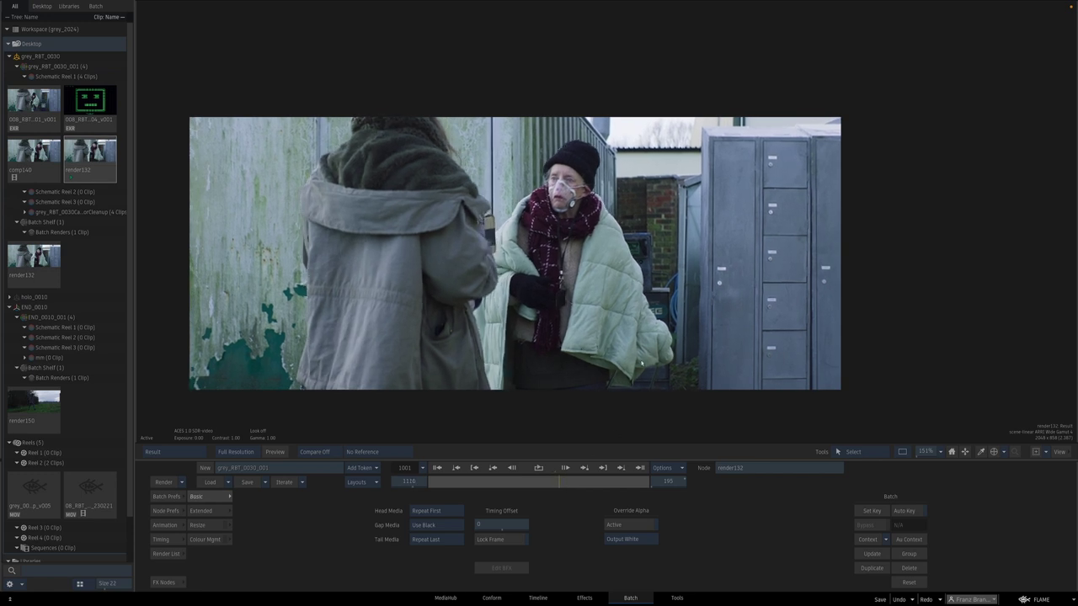
key("r")
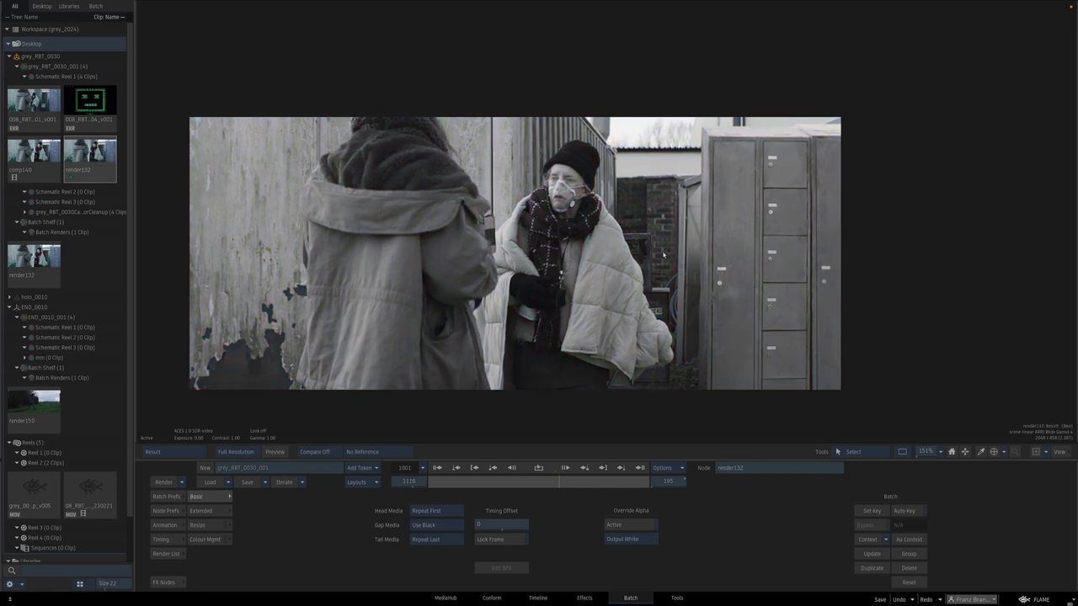
scroll(663, 254, "up", 3)
scroll(629, 242, "up", 2)
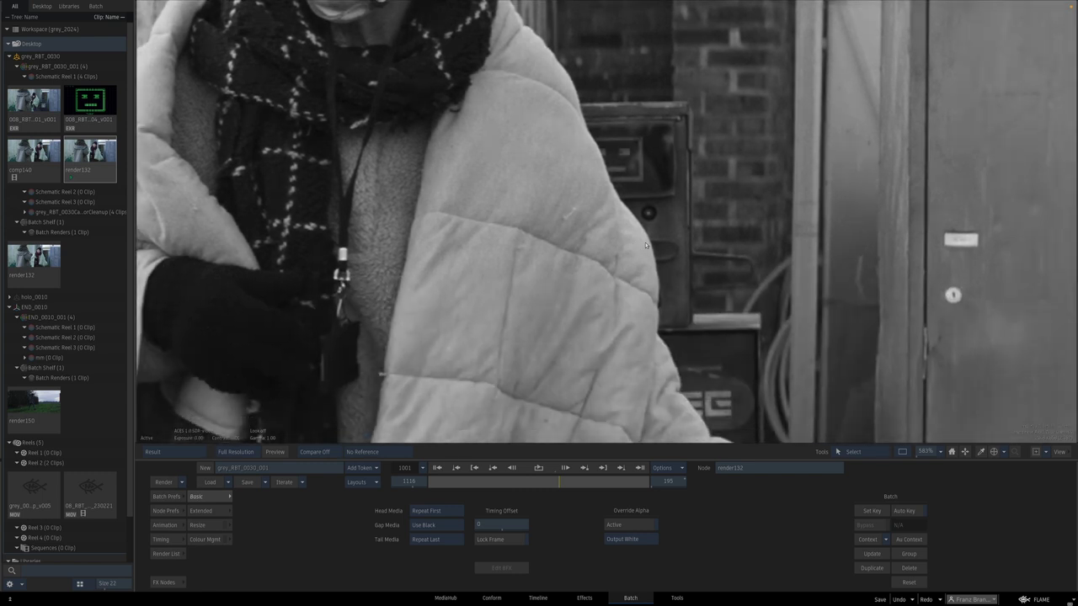
key("b")
key("b")
key("b")
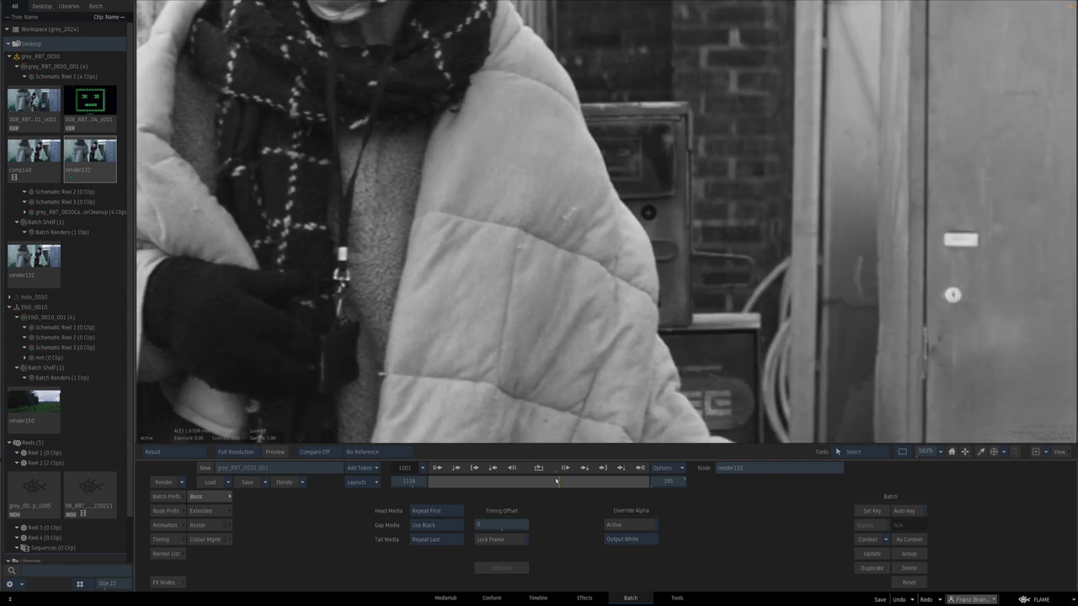
- Check the robot display in colour at frame 1102, then scrub and replay the composite in a wider view
mouse_move(555, 481)
left_mouse_down()
mouse_move(545, 483)
mouse_move(610, 483)
mouse_move(550, 482)
mouse_move(575, 469)
mouse_move(518, 480)
mouse_move(440, 474)
mouse_move(530, 482)
mouse_move(430, 481)
mouse_move(542, 495)
left_mouse_up()
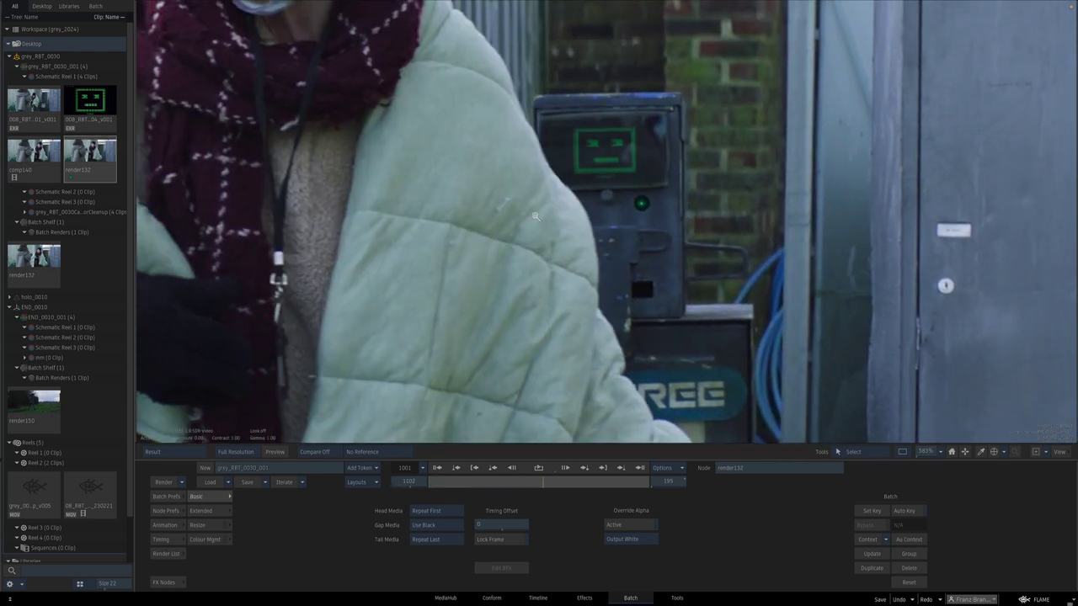
scroll(606, 222, "down", 5)
middle_click_drag(401, 250, 496, 337)
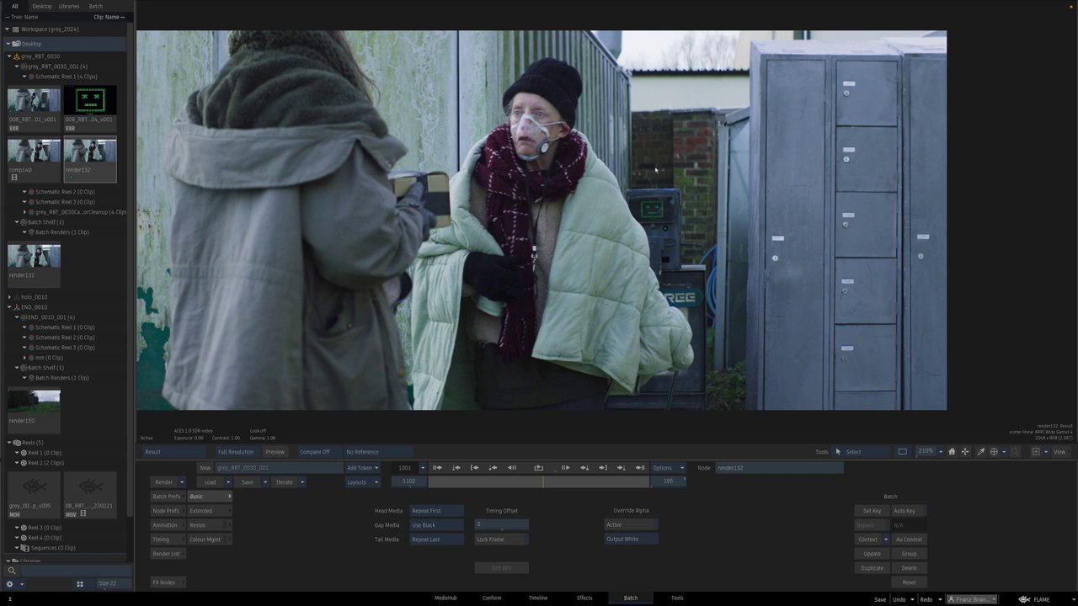
left_click_drag(522, 482, 556, 503)
key("space")
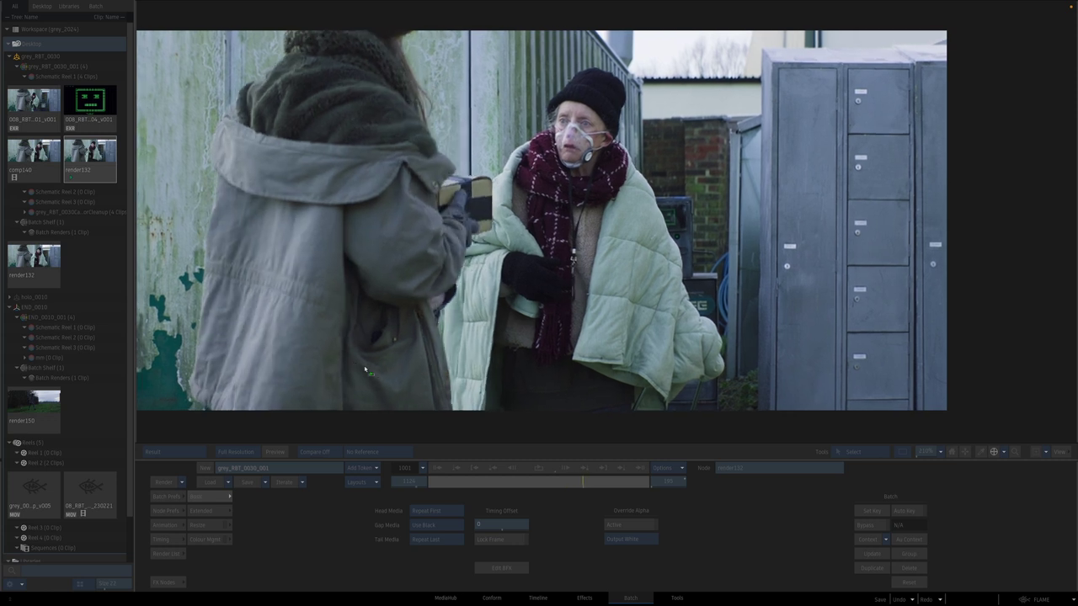